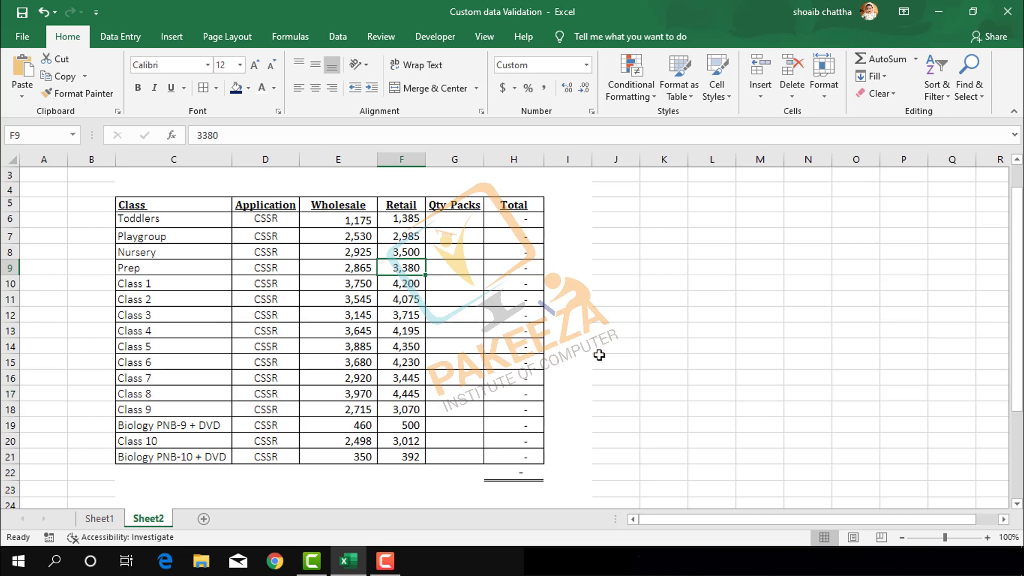
# View the sheet protection options for Sheet2 and close them without applying protection
pyautogui.click(582, 296)
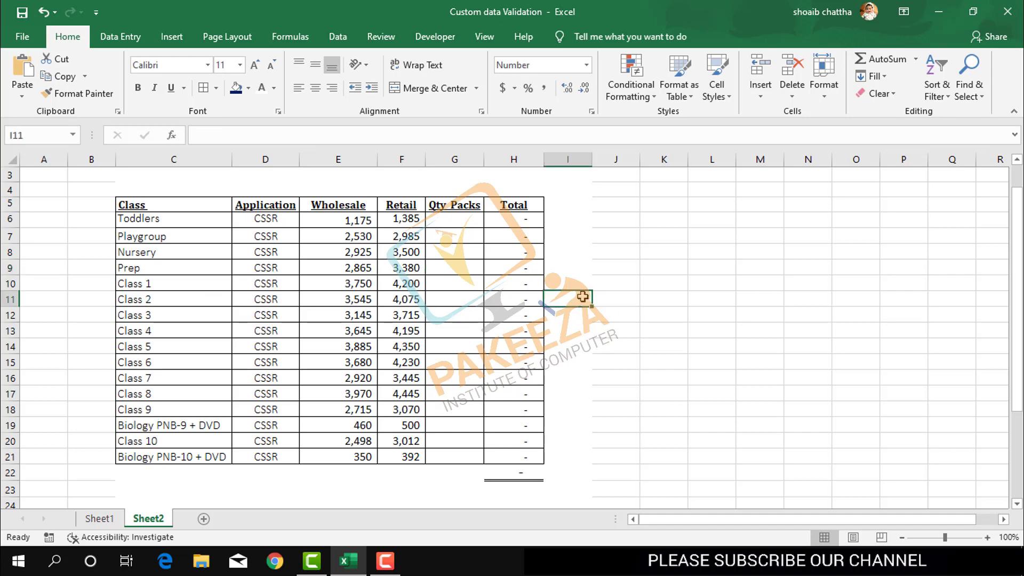
pyautogui.click(391, 41)
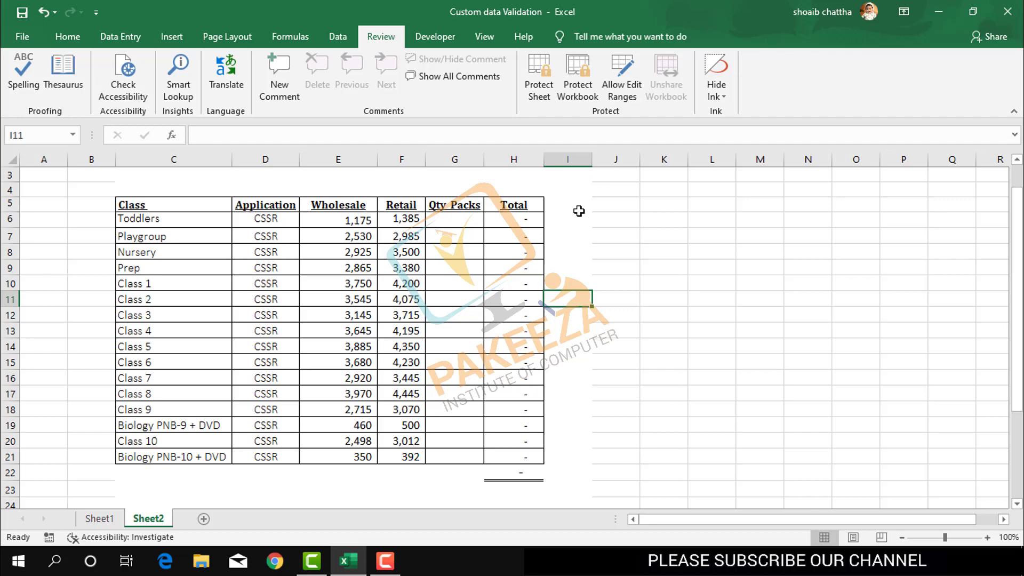
pyautogui.click(627, 244)
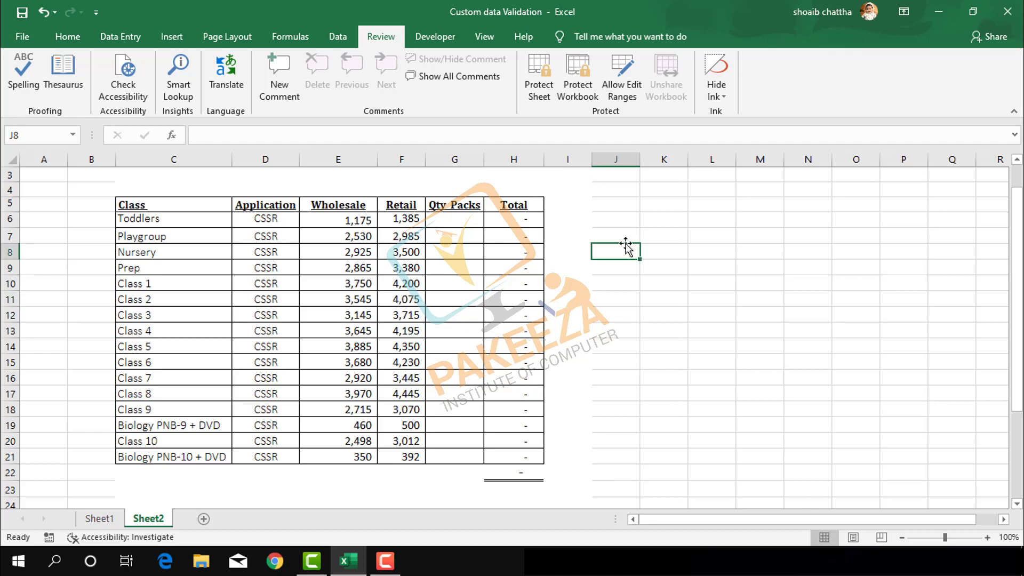
pyautogui.click(539, 90)
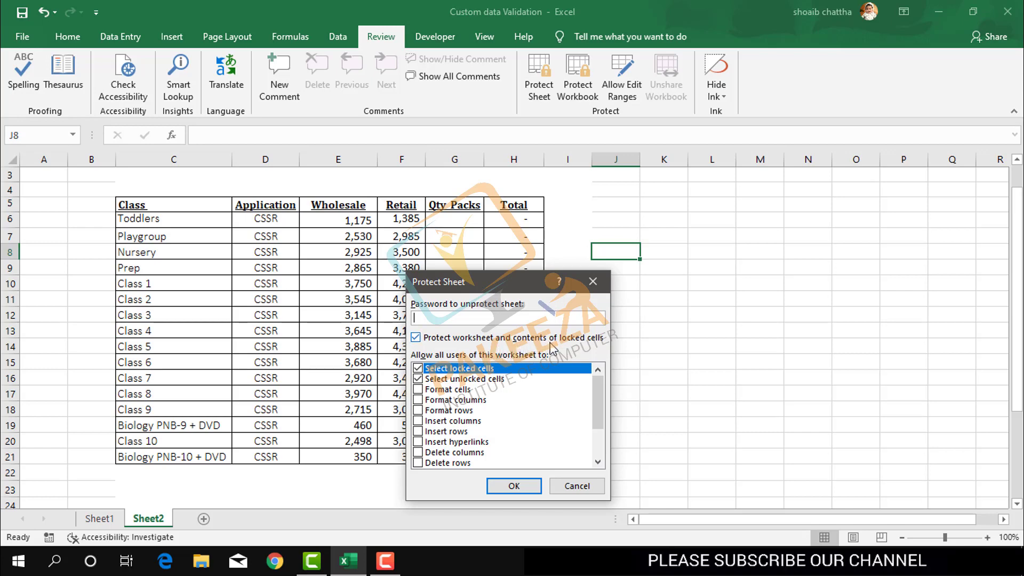
pyautogui.click(593, 282)
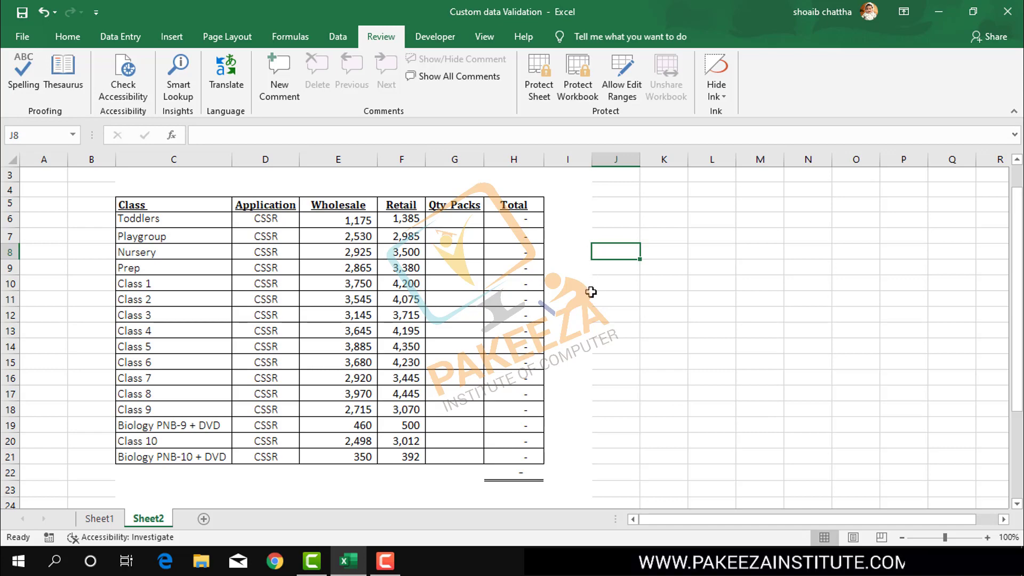
pyautogui.click(387, 570)
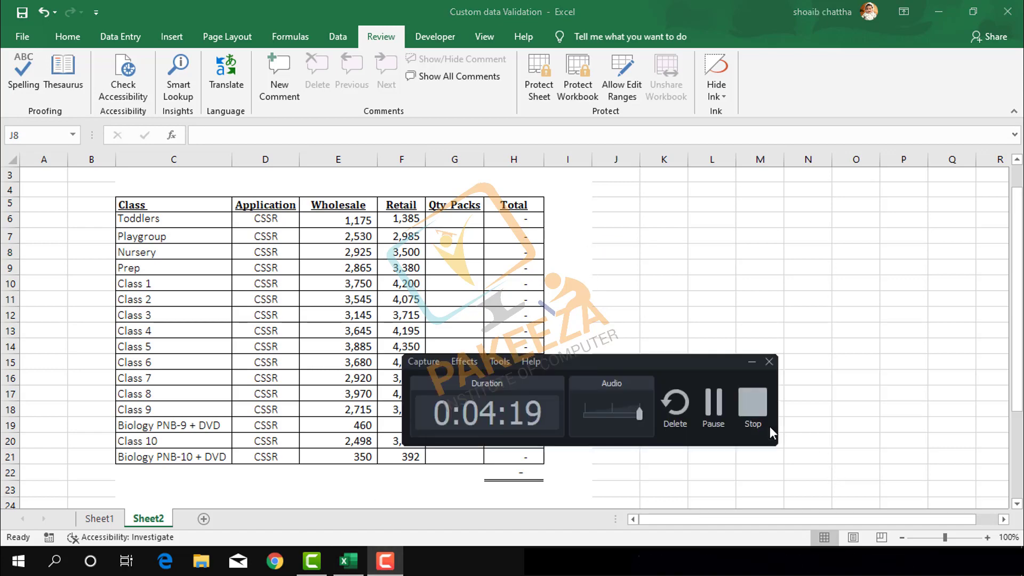
pyautogui.click(720, 410)
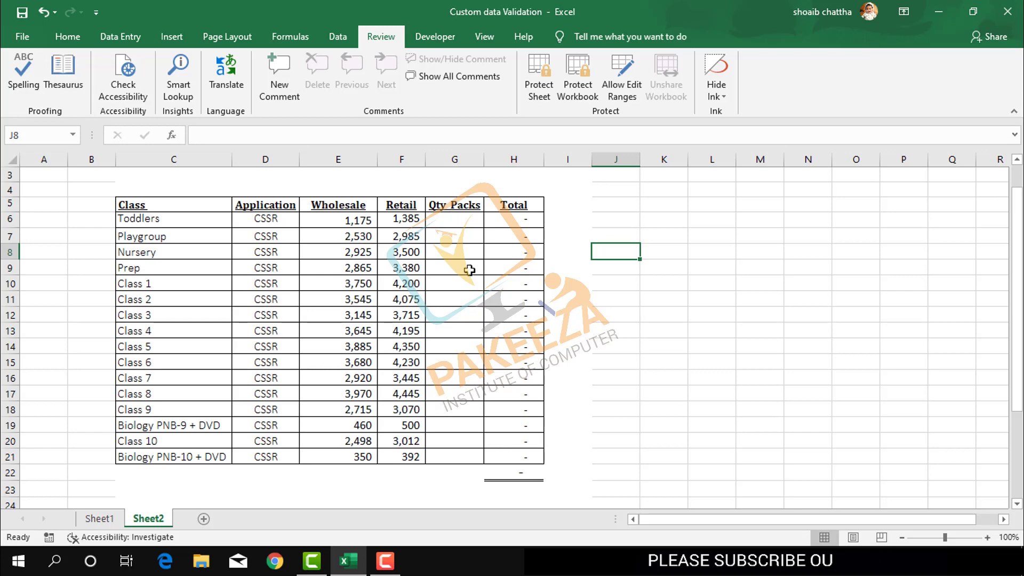
pyautogui.click(451, 227)
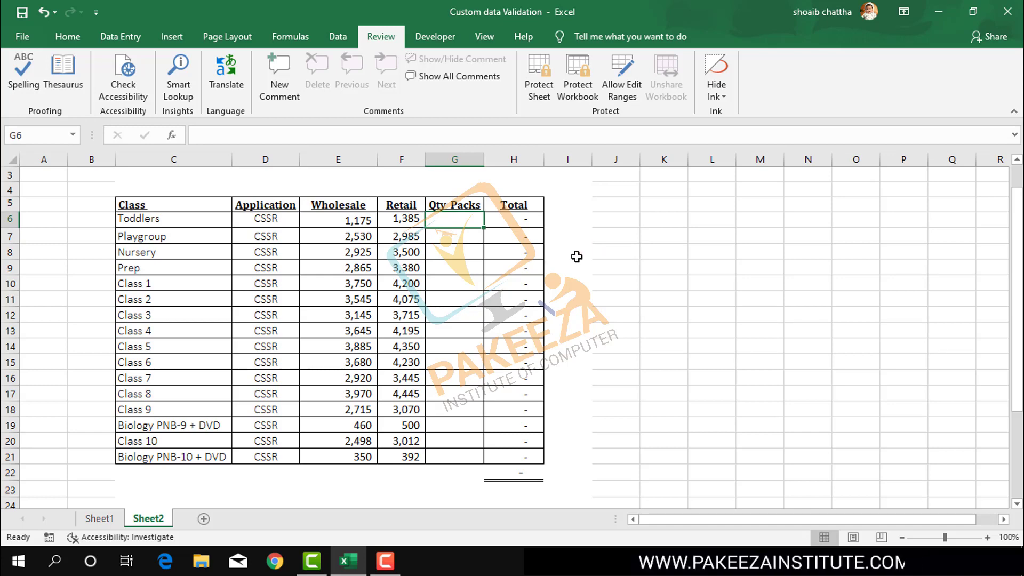
pyautogui.click(598, 265)
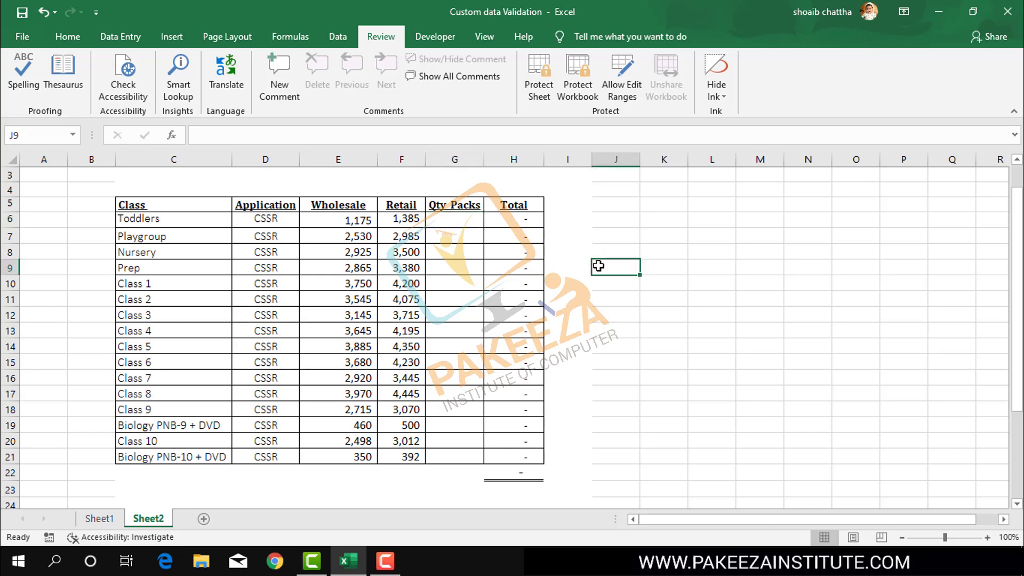
# Turn off the Locked cell protection setting for the entire Qty Packs column (G)
pyautogui.click(462, 158)
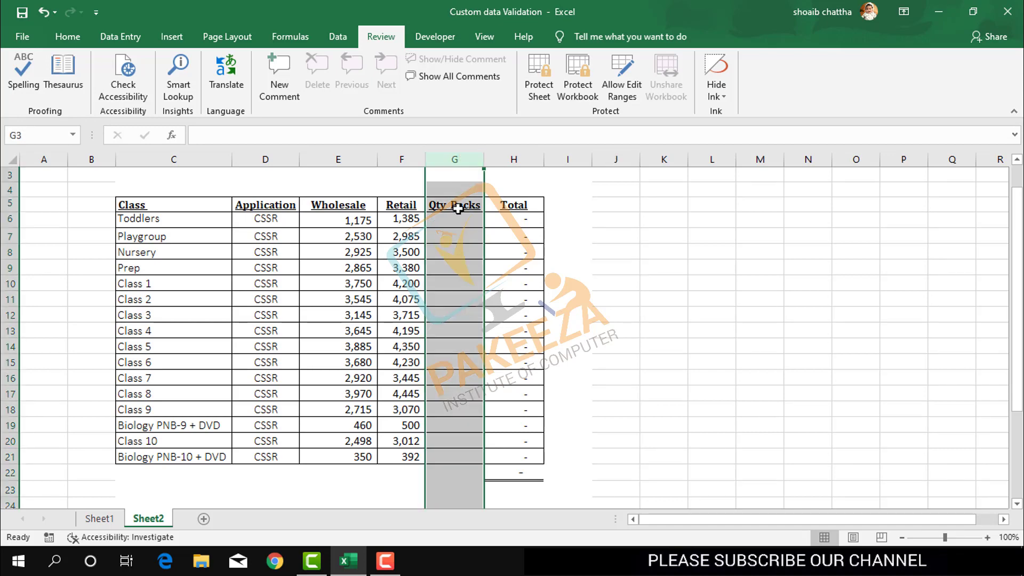
pyautogui.rightClick(450, 236)
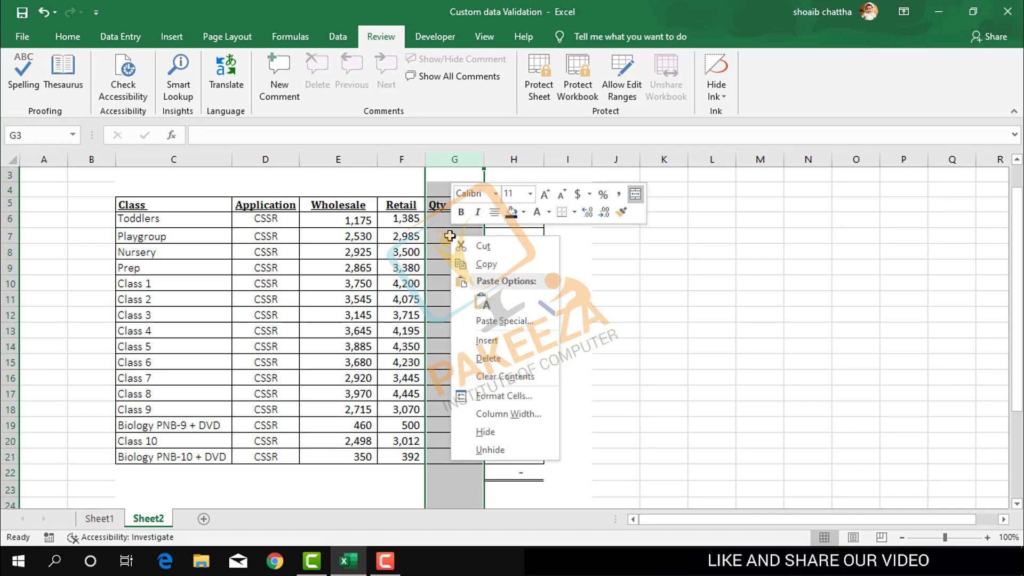
pyautogui.click(508, 401)
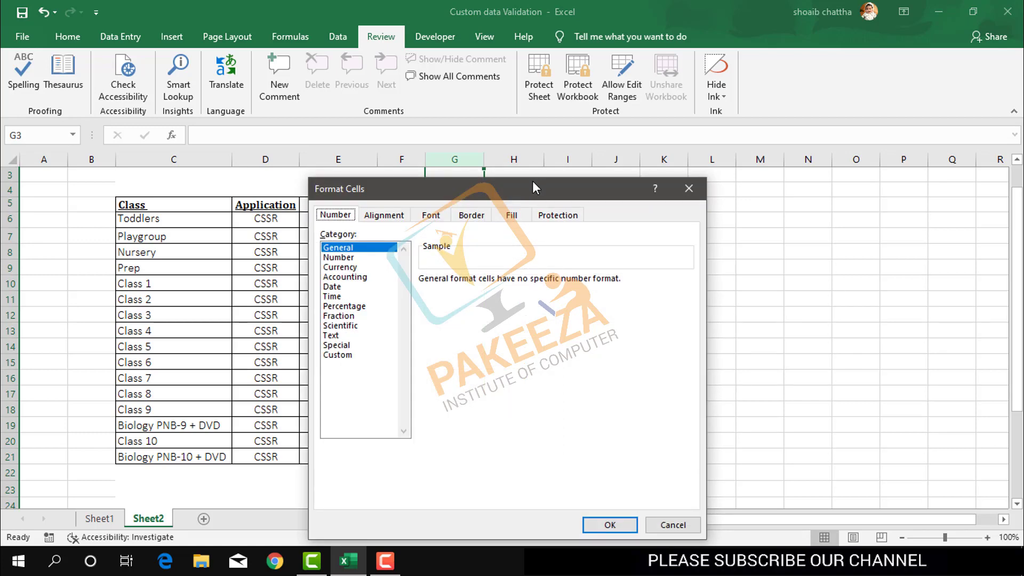
pyautogui.moveTo(532, 185); pyautogui.dragTo(766, 97)
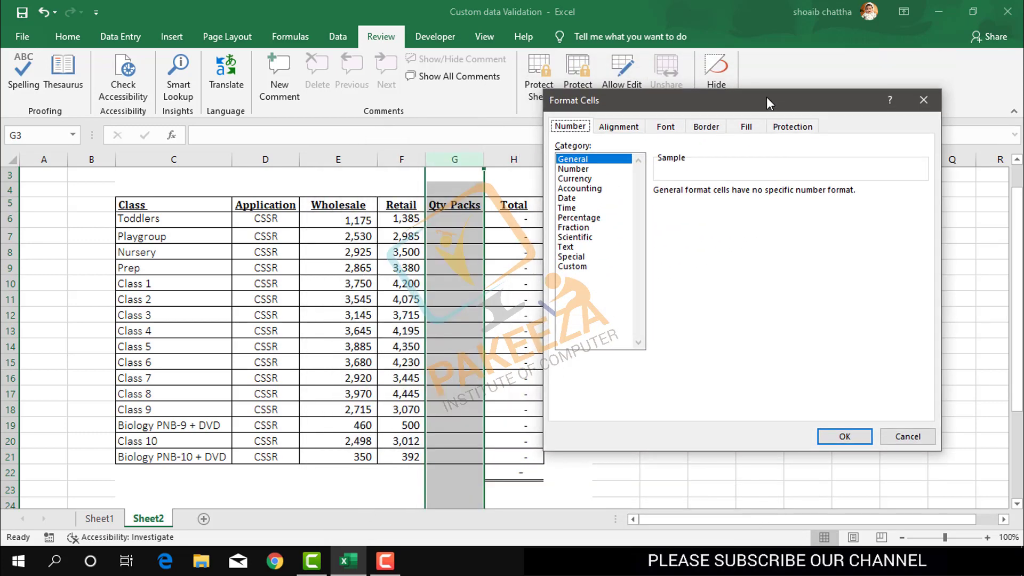
pyautogui.click(799, 132)
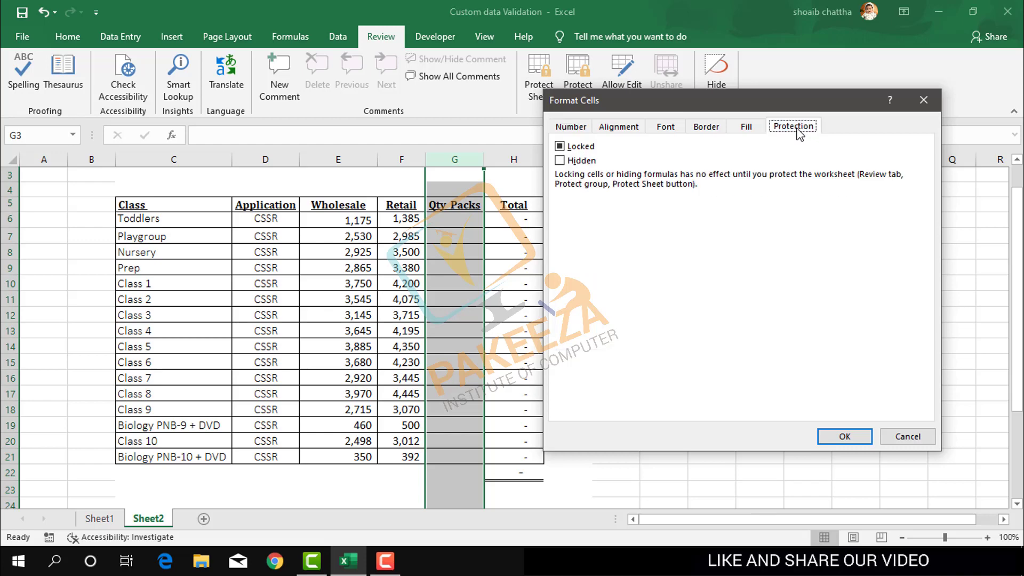
pyautogui.click(561, 149)
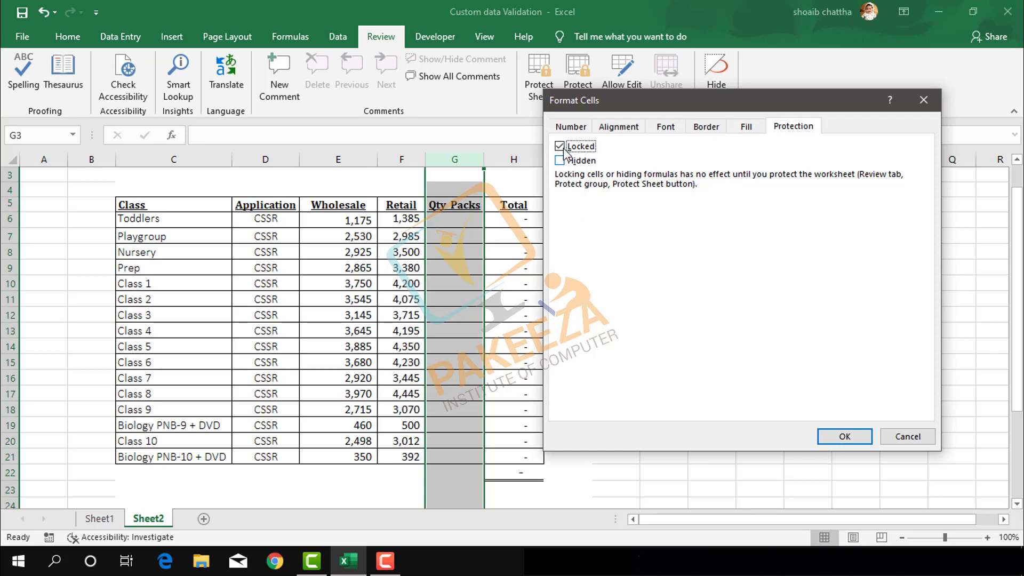
pyautogui.click(562, 146)
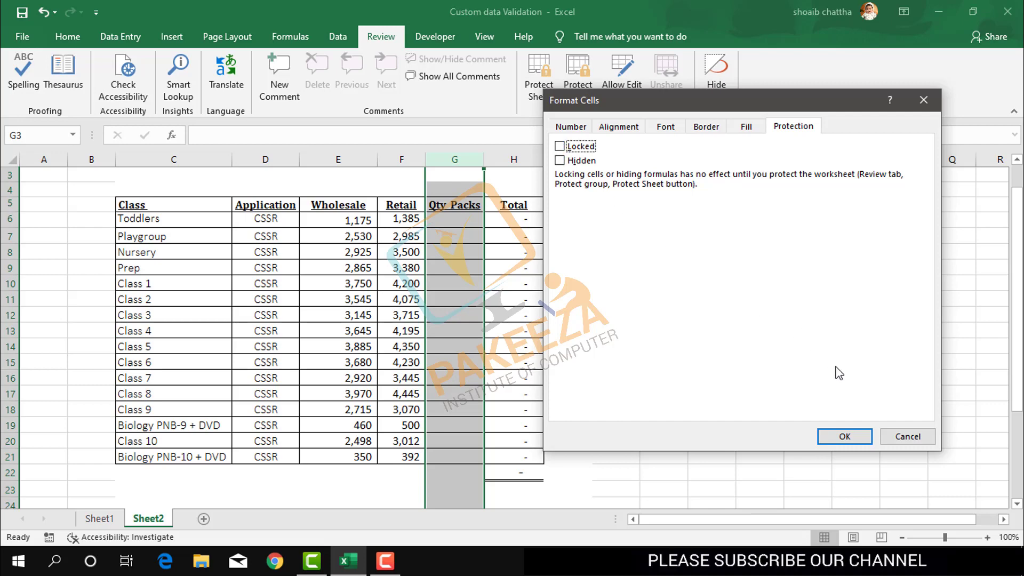
pyautogui.click(837, 437)
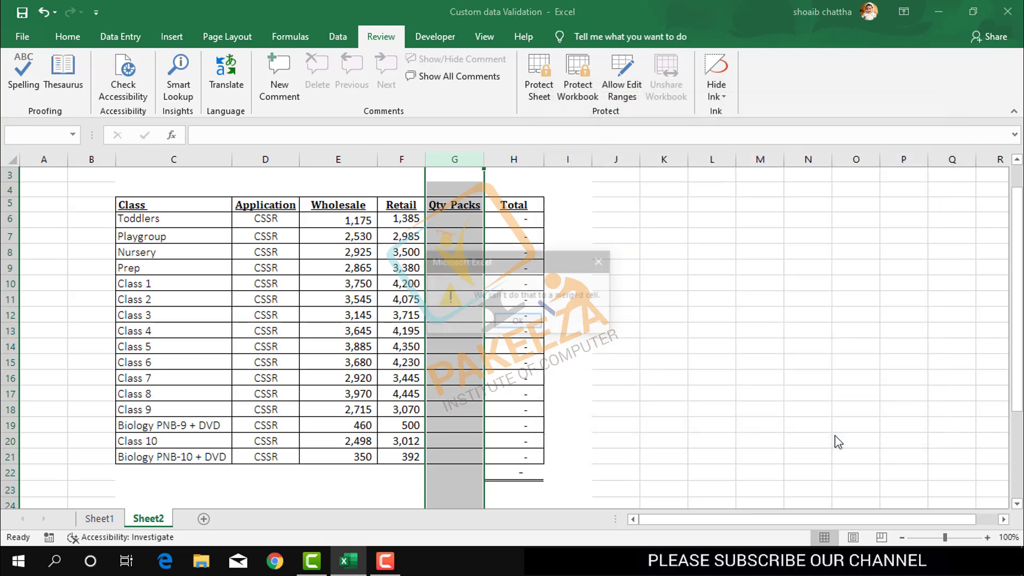
pyautogui.click(516, 325)
pyautogui.click(617, 309)
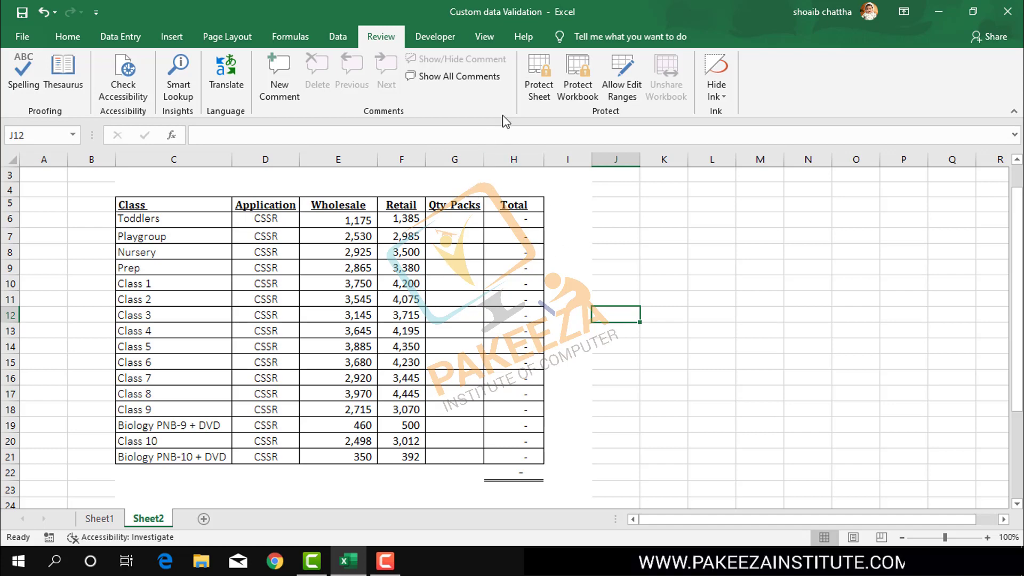
# Protect Sheet2 with a password, keeping the default permissions, and re-enter the password to confirm
pyautogui.click(535, 103)
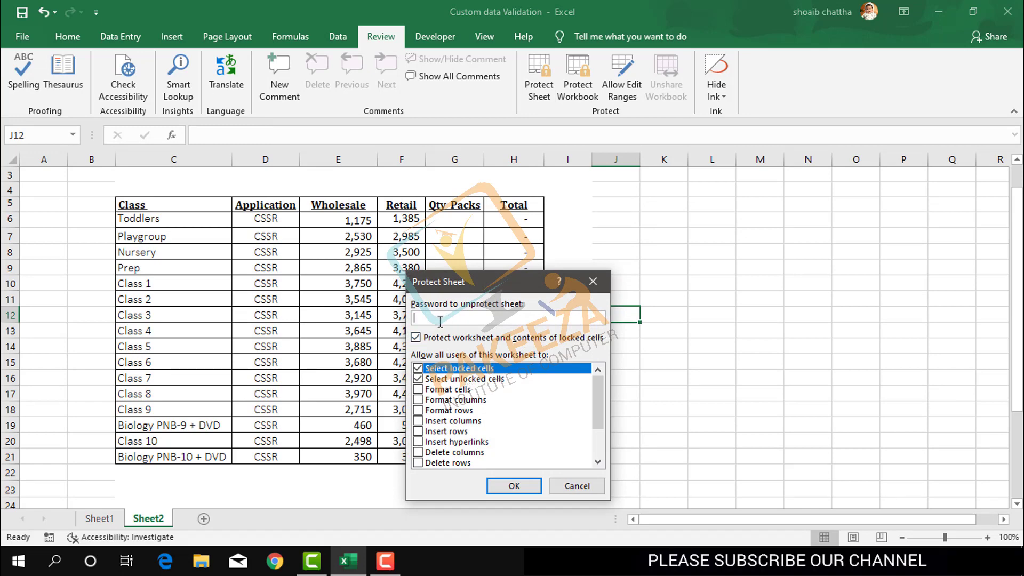
pyautogui.write('••')
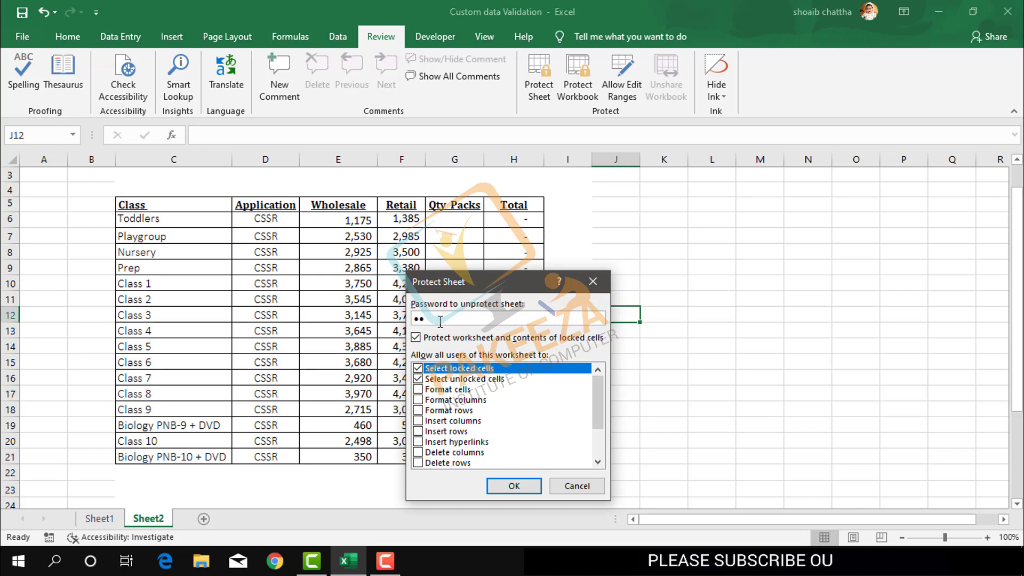
pyautogui.write('••••')
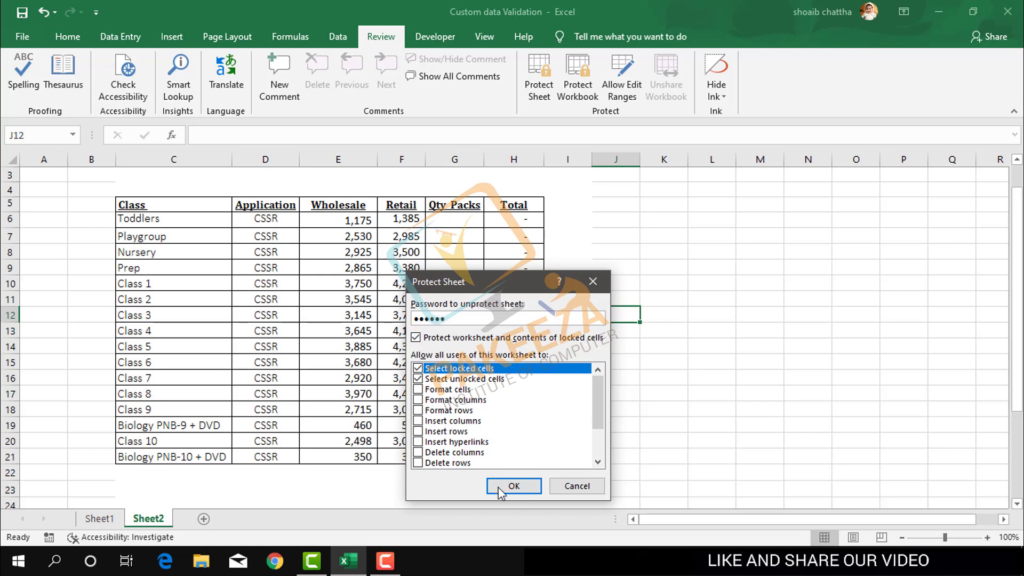
pyautogui.click(500, 490)
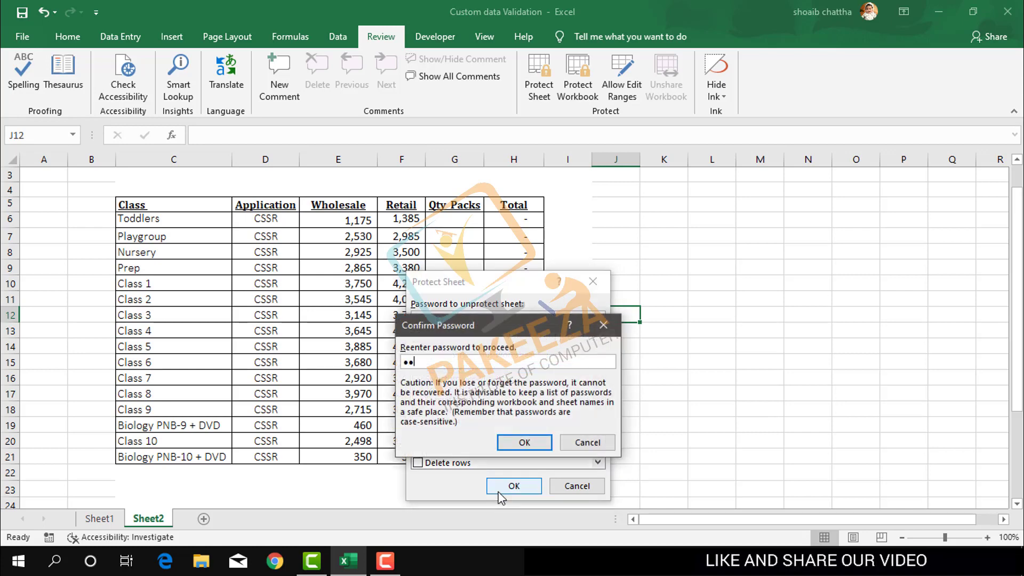
pyautogui.click(538, 444)
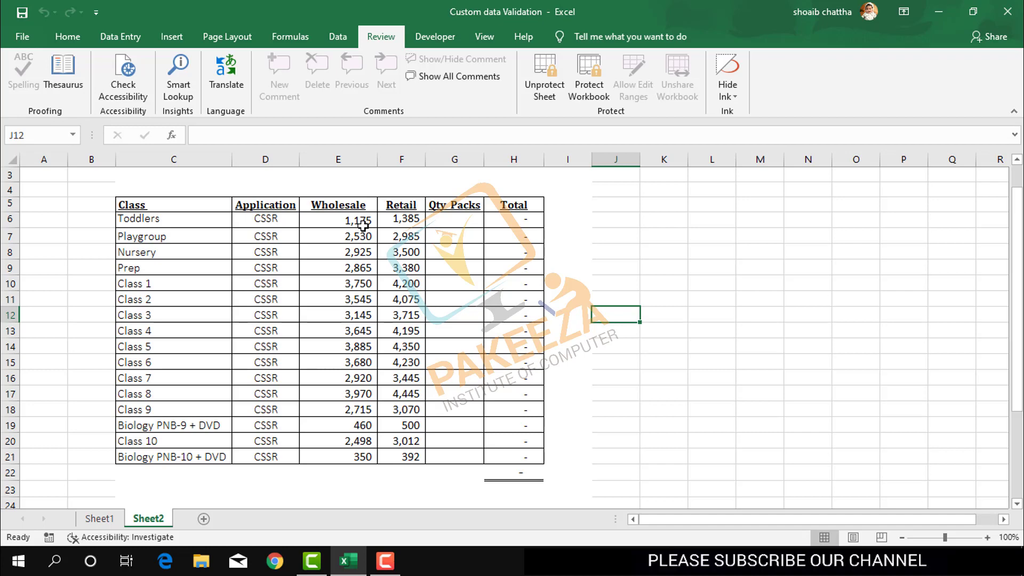
# Try to delete the Wholesale value in E21 and edit the Toddlers Retail price in F6 on the protected sheet
pyautogui.press('Up')
pyautogui.press('Delete')
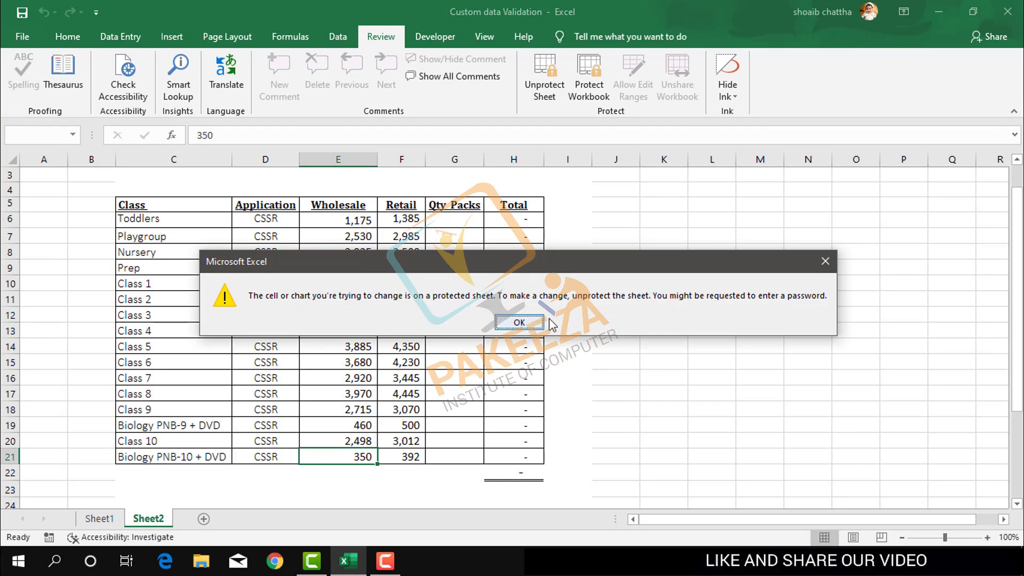
pyautogui.click(521, 322)
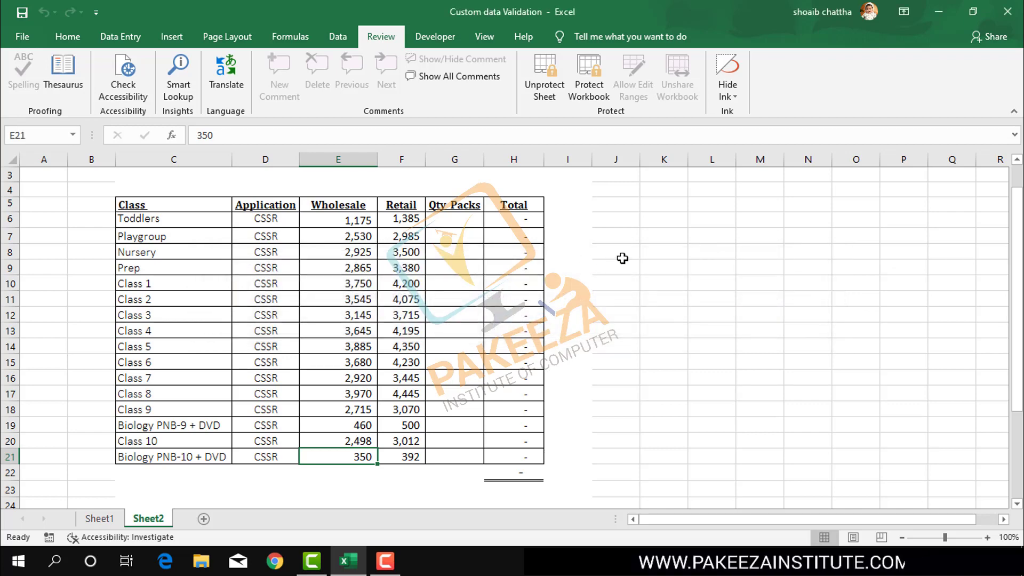
pyautogui.doubleClick(406, 224)
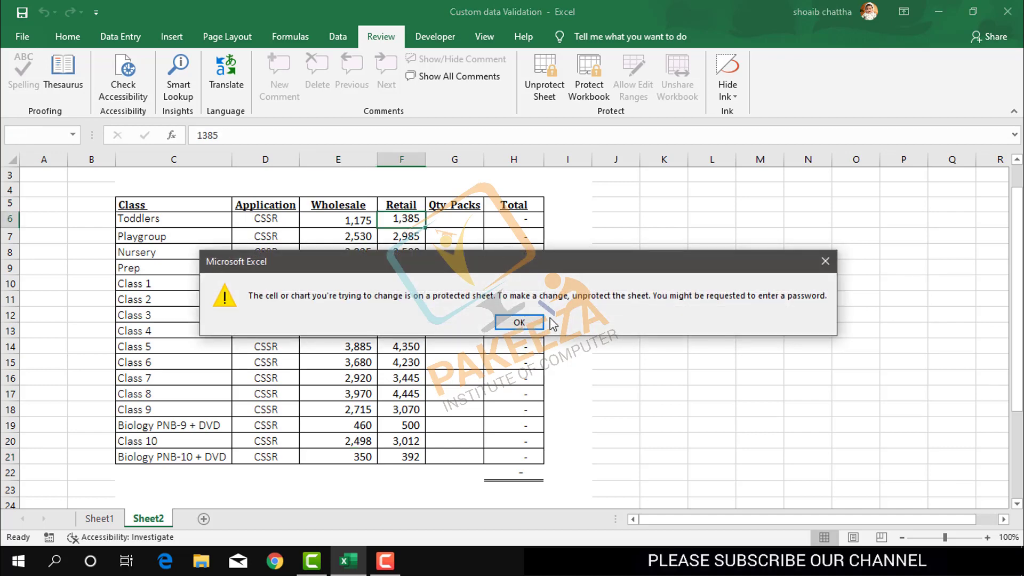
pyautogui.click(520, 321)
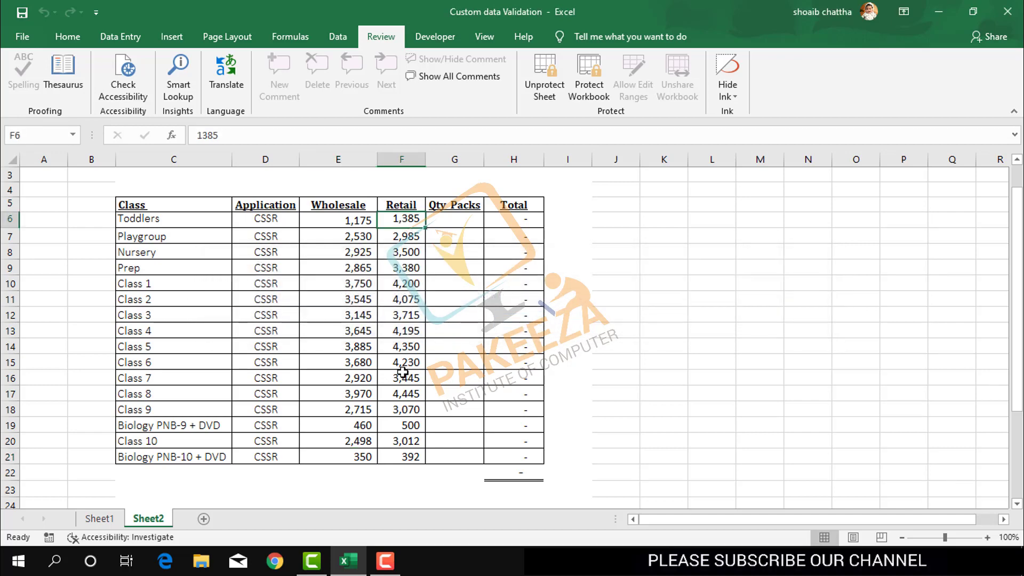
pyautogui.click(384, 560)
pyautogui.click(712, 405)
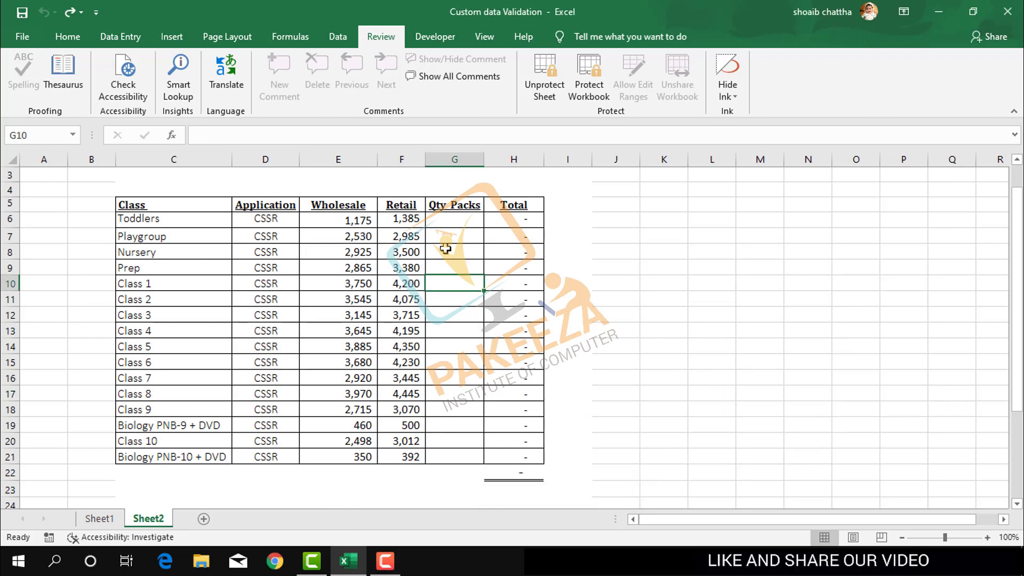
# Try to edit the Nursery class name in C8 and the empty cell M9 outside the table
pyautogui.click(143, 258)
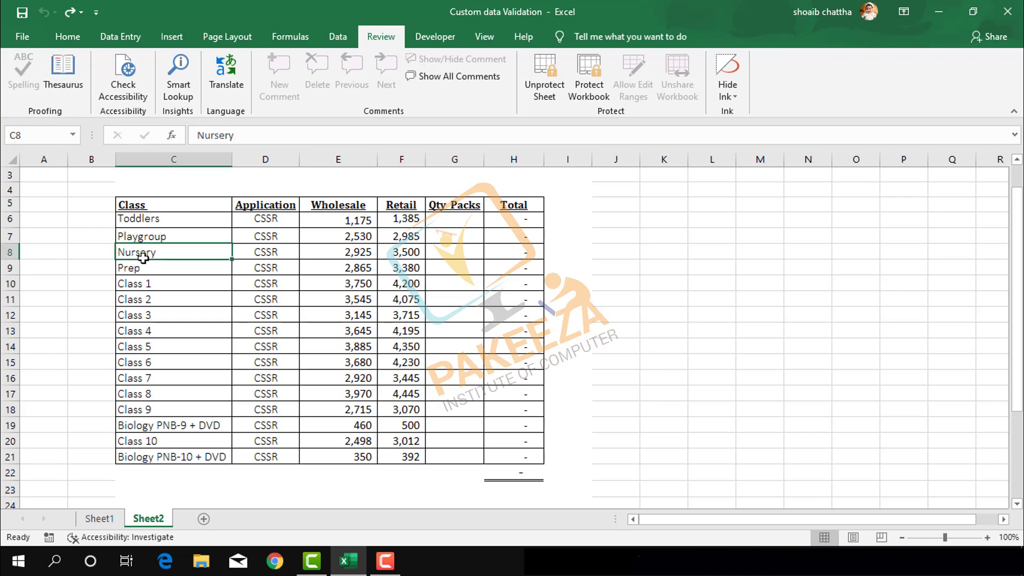
pyautogui.doubleClick(143, 258)
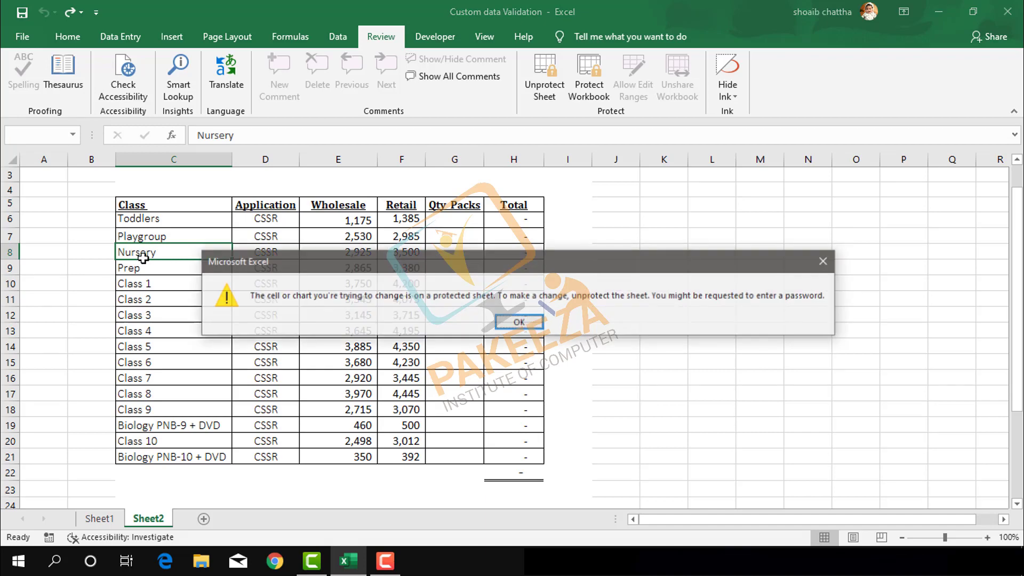
pyautogui.click(519, 321)
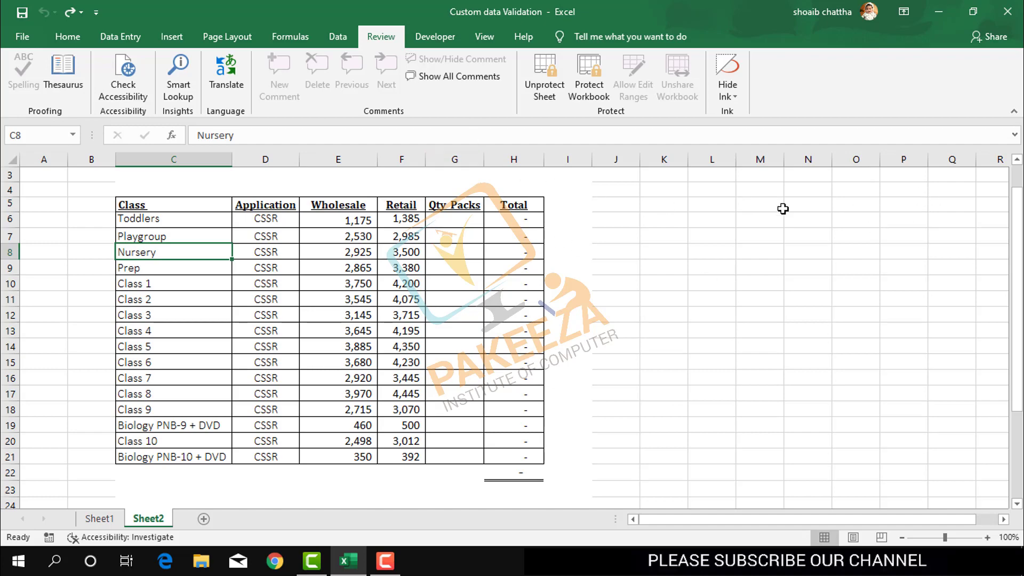
pyautogui.doubleClick(752, 262)
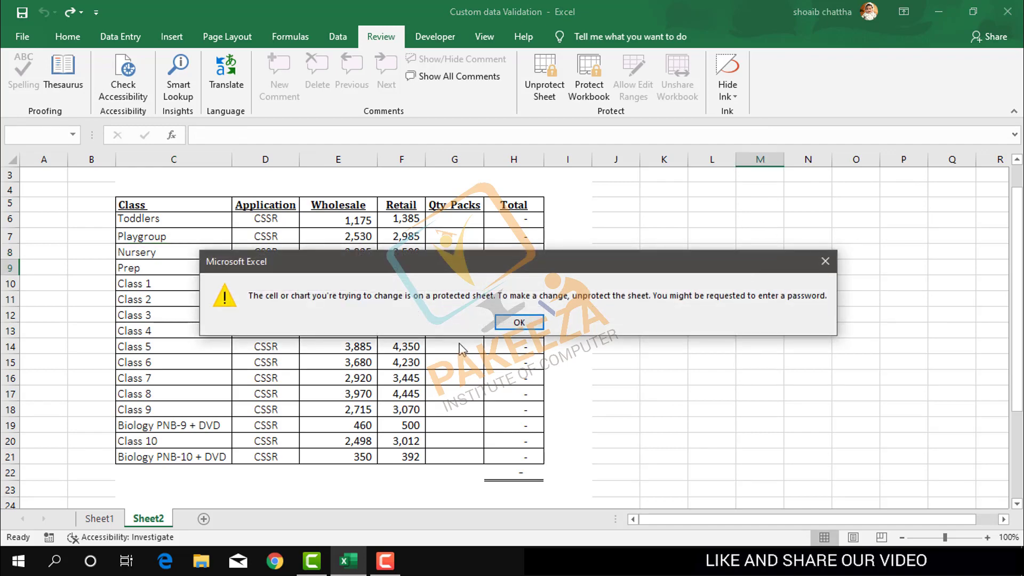
pyautogui.click(519, 323)
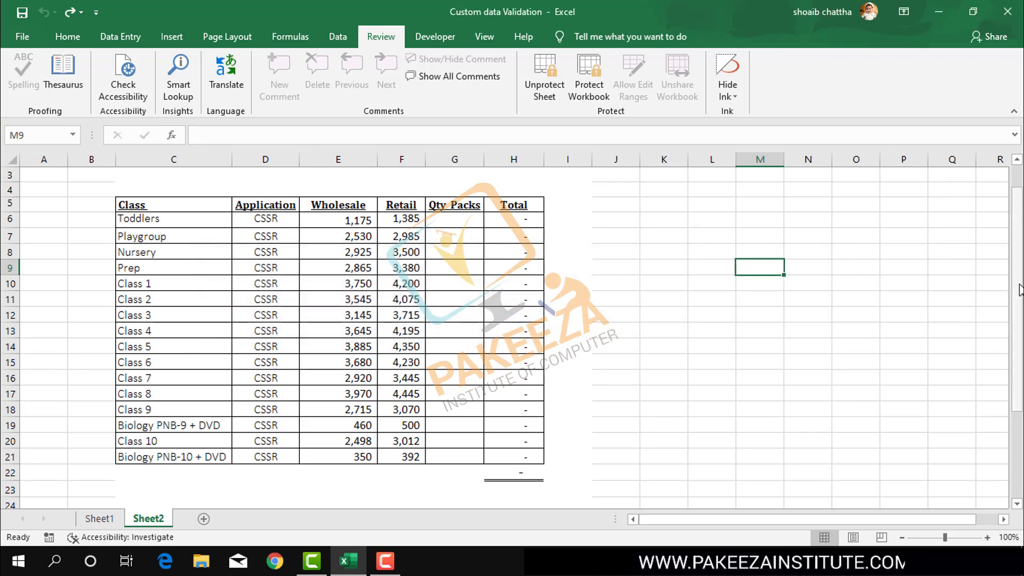
# Enter Qty Packs of 20 for Playgroup, 25 for Nursery and 32 for Prep in G7:G9
pyautogui.moveTo(1017, 291)
pyautogui.mouseDown()
pyautogui.moveTo(1021, 300)
pyautogui.moveTo(1021, 289)
pyautogui.mouseUp()
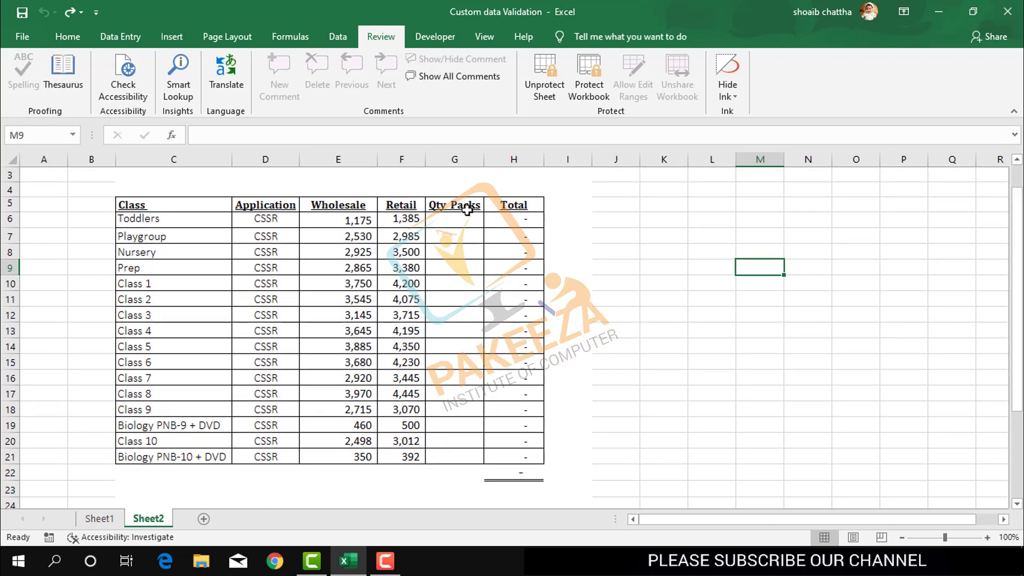
pyautogui.click(456, 239)
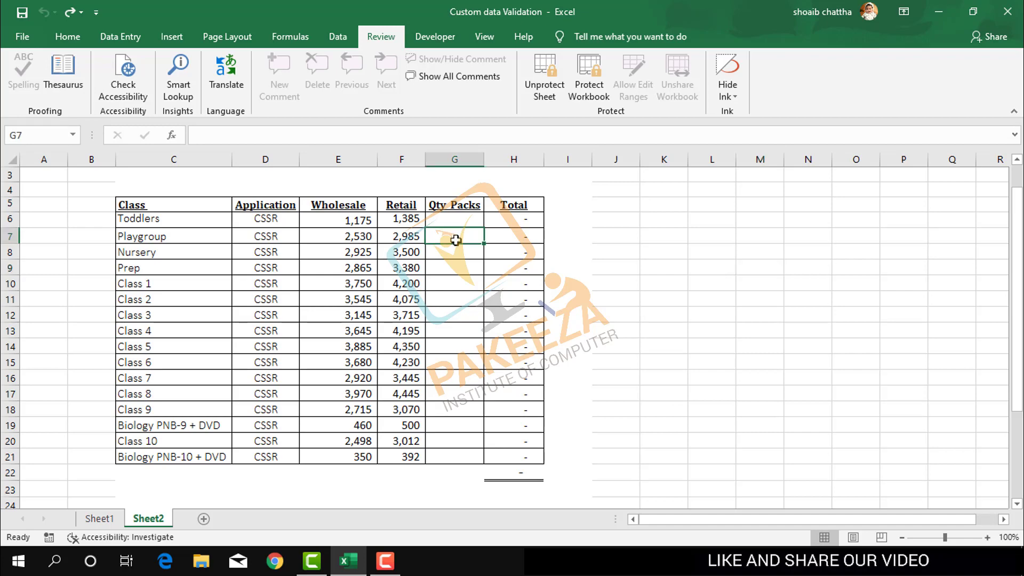
pyautogui.write('20')
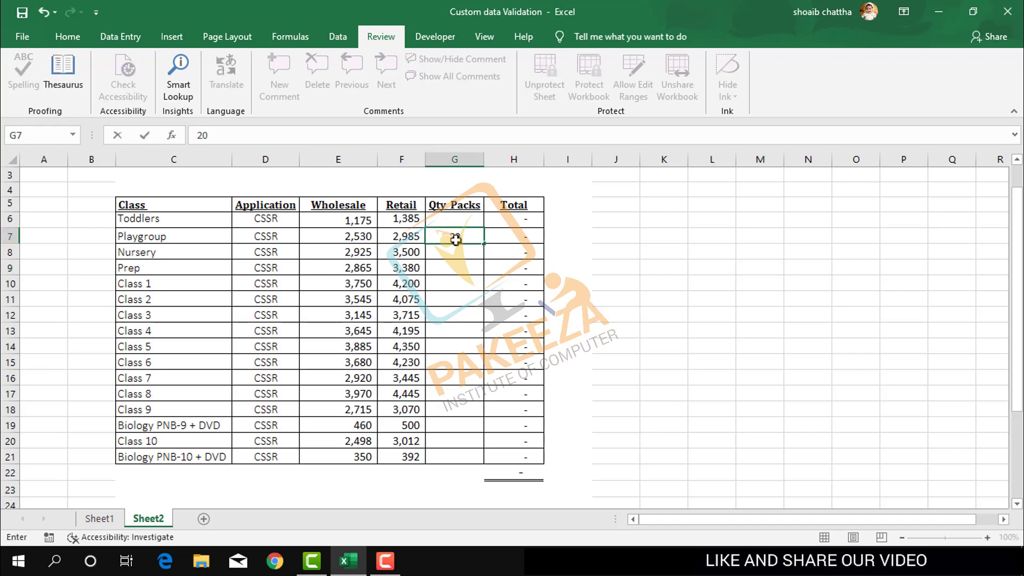
pyautogui.press('Return')
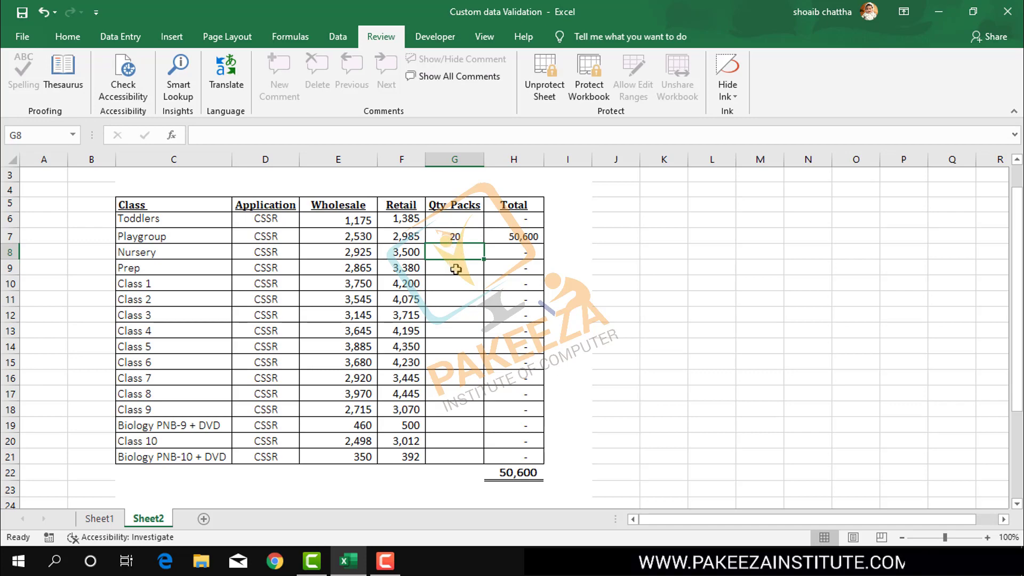
pyautogui.write('25')
pyautogui.press('Return')
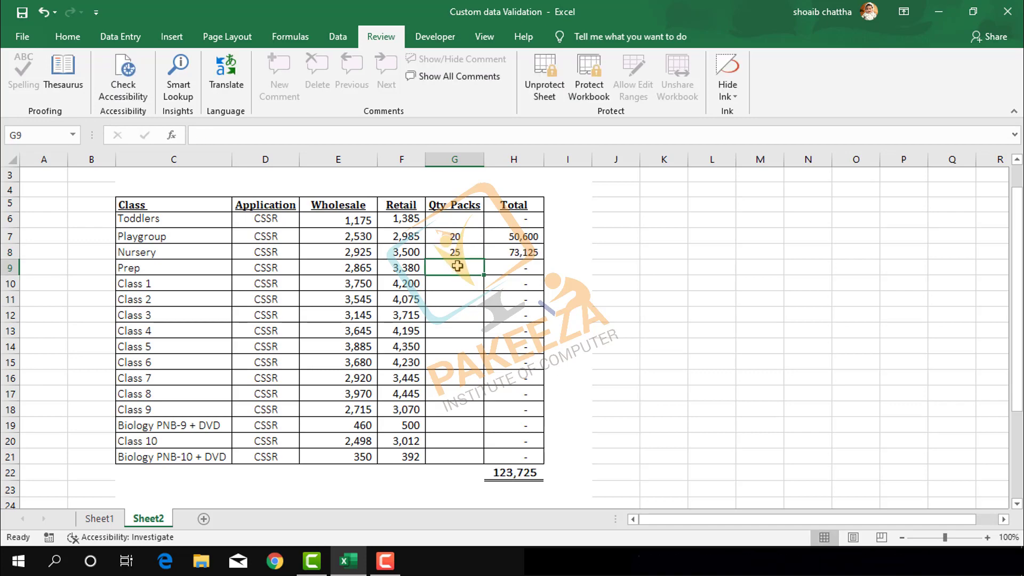
pyautogui.write('32')
pyautogui.press('Return')
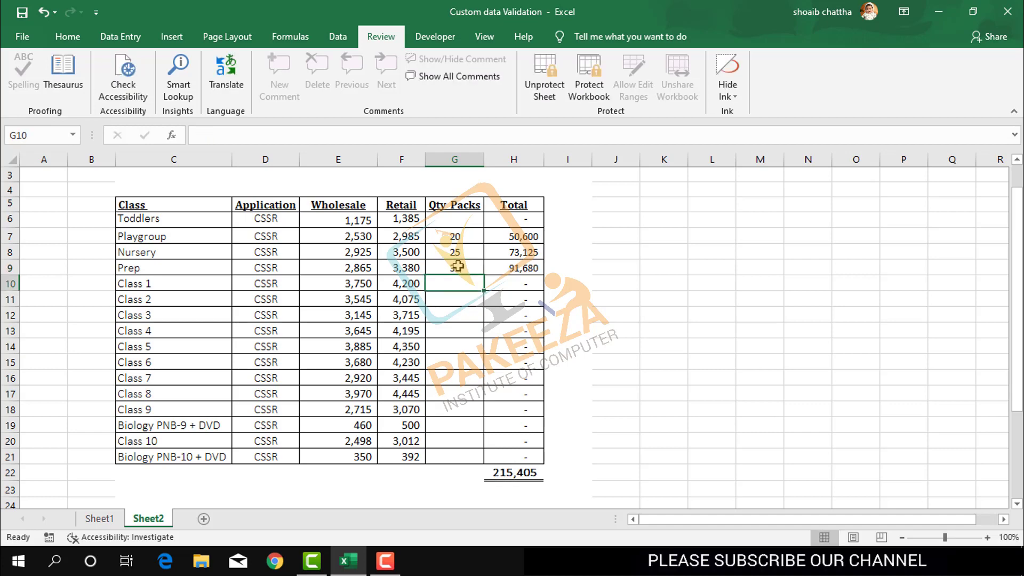
# Fill in the Qty Packs for Class 1 through Class 5 (G10:G14) with 45, 32, 32, 21 and 23
pyautogui.write('45')
pyautogui.press('Return')
pyautogui.write('32')
pyautogui.press('Return')
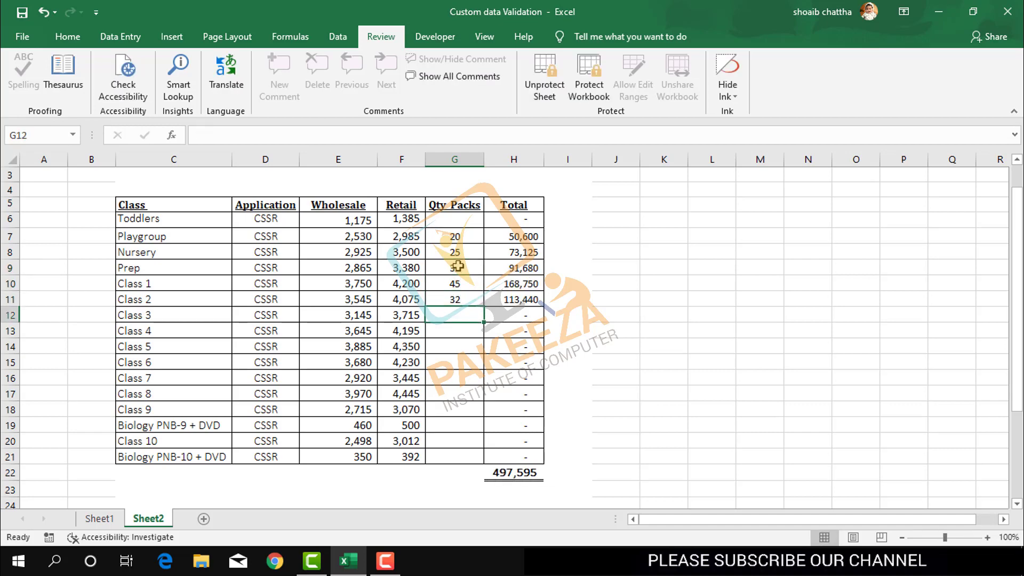
pyautogui.write('32')
pyautogui.press('Return')
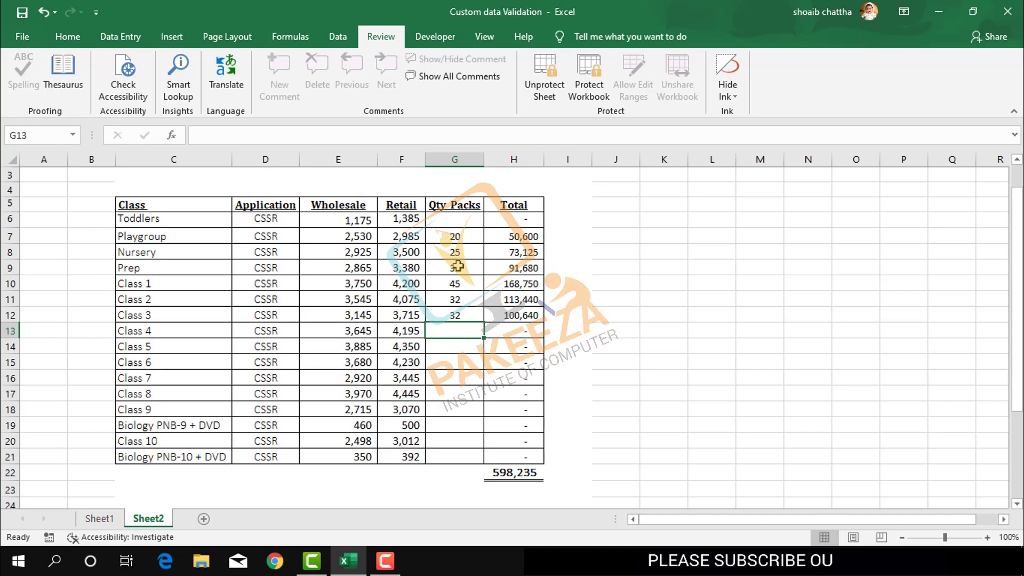
pyautogui.write('21')
pyautogui.press('Return')
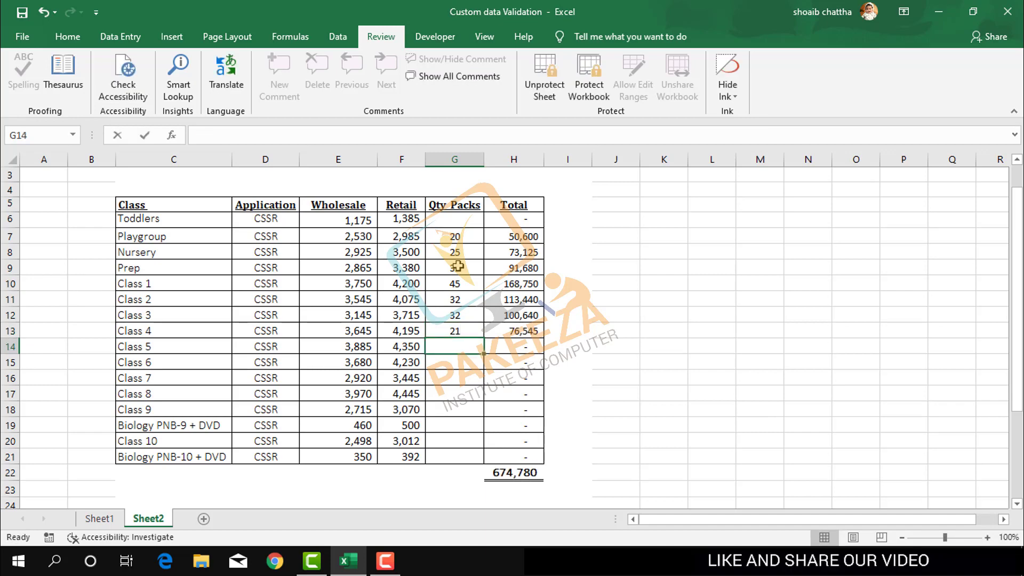
pyautogui.write('23')
pyautogui.press('Return')
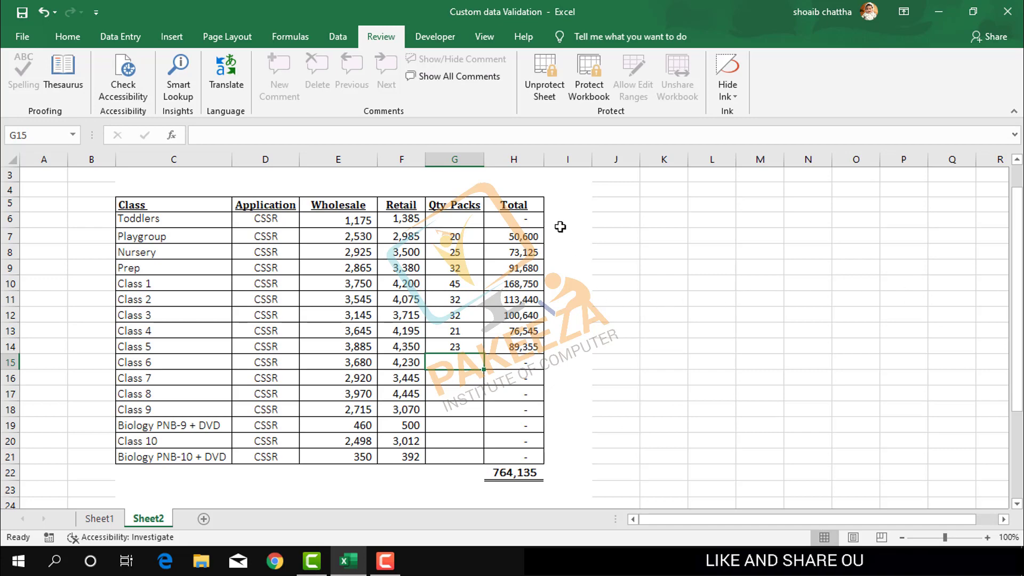
# Inspect the Playgroup Total formula in H7, and enter Qty Packs of 35 for Class 6 and 134 for Class 7
pyautogui.click(520, 241)
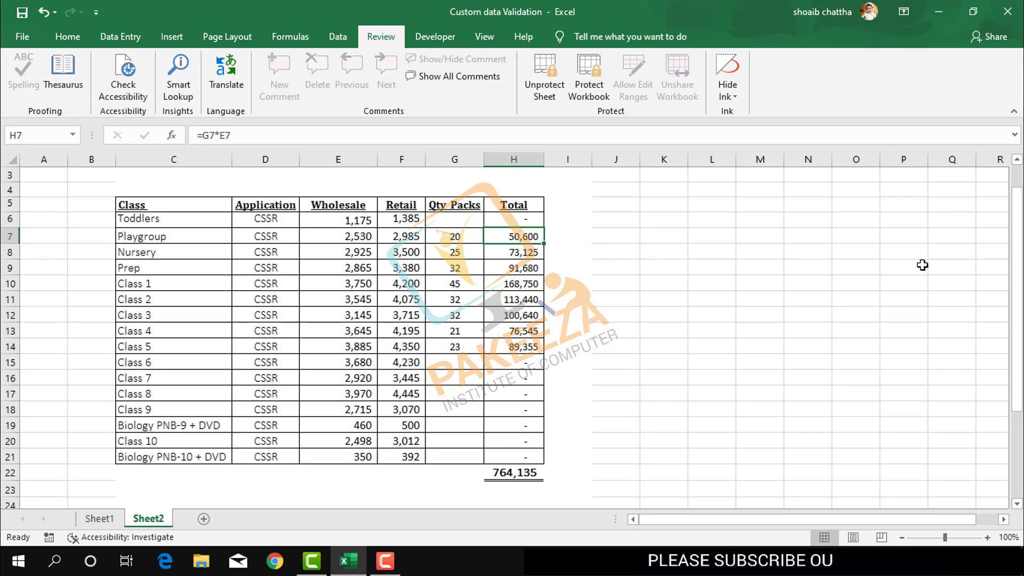
pyautogui.click(461, 361)
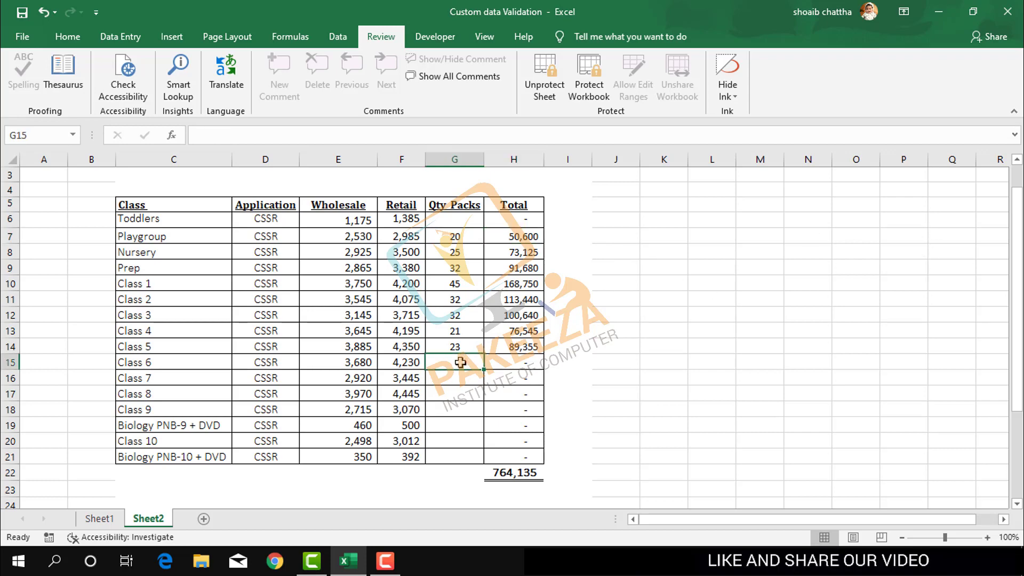
pyautogui.write('35')
pyautogui.press('Return')
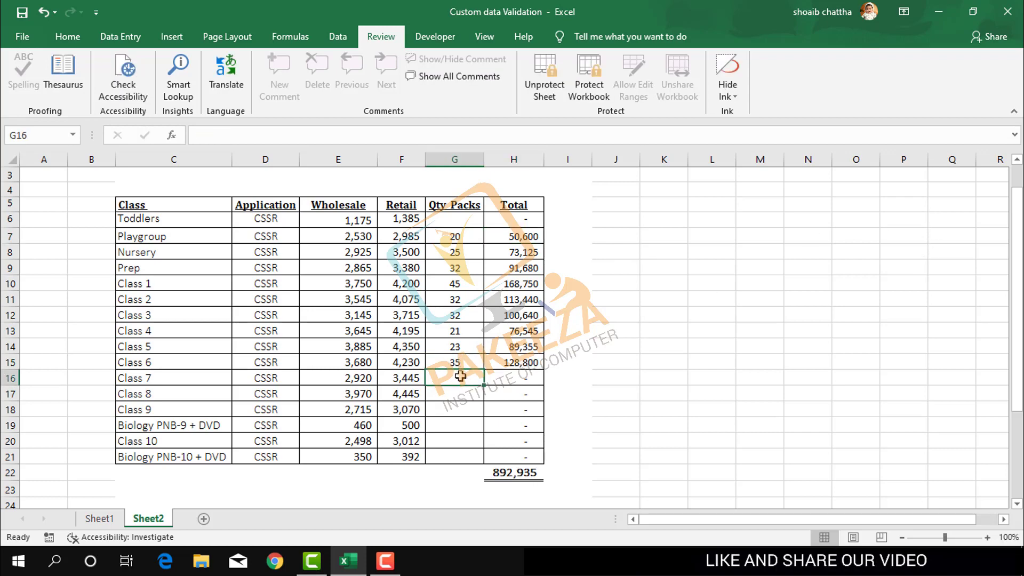
pyautogui.write('134')
pyautogui.press('Return')
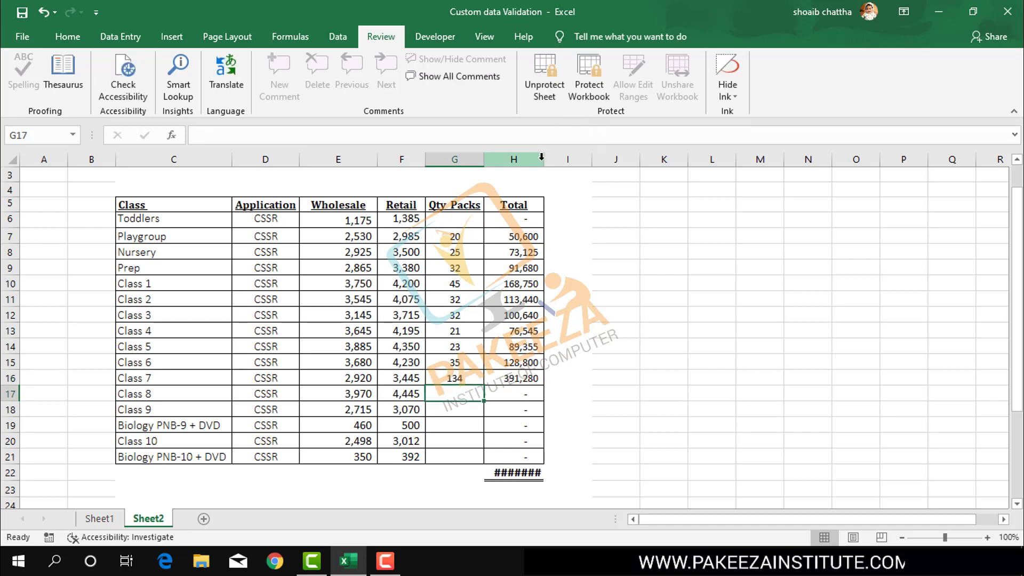
# Try to widen the Total column (H) on the protected sheet
pyautogui.click(556, 202)
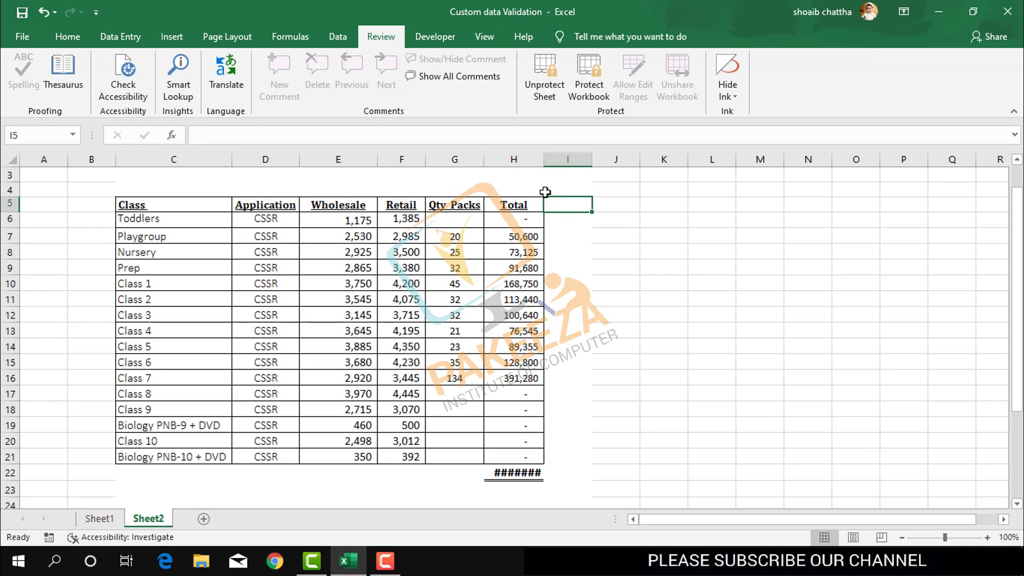
pyautogui.click(542, 161)
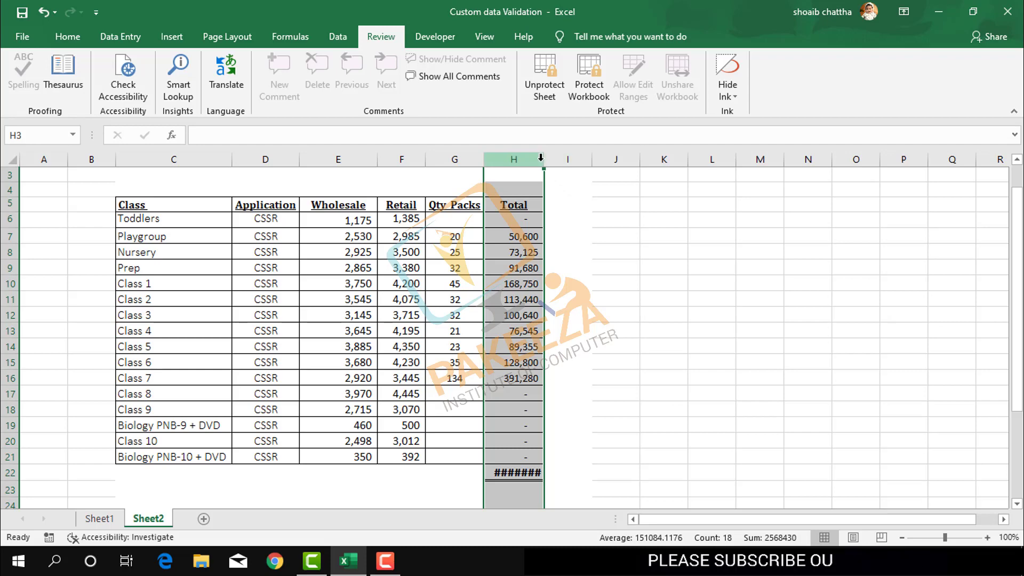
pyautogui.click(545, 159)
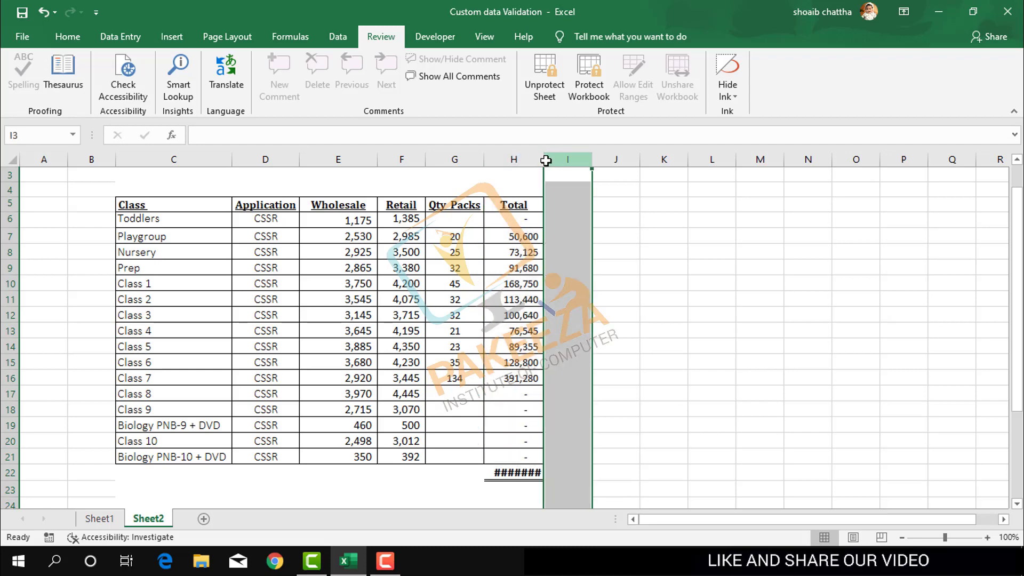
pyautogui.click(542, 159)
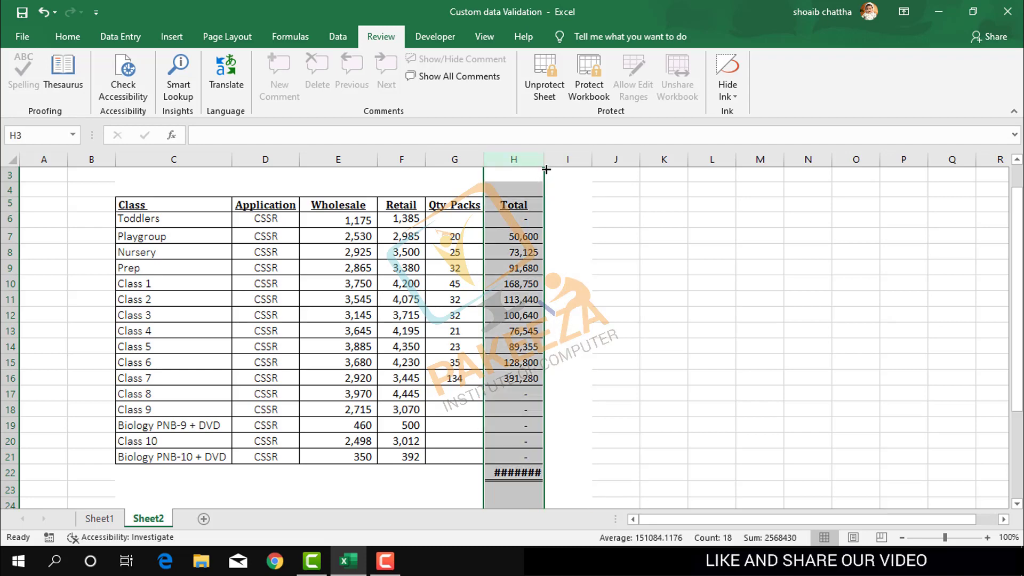
pyautogui.click(614, 218)
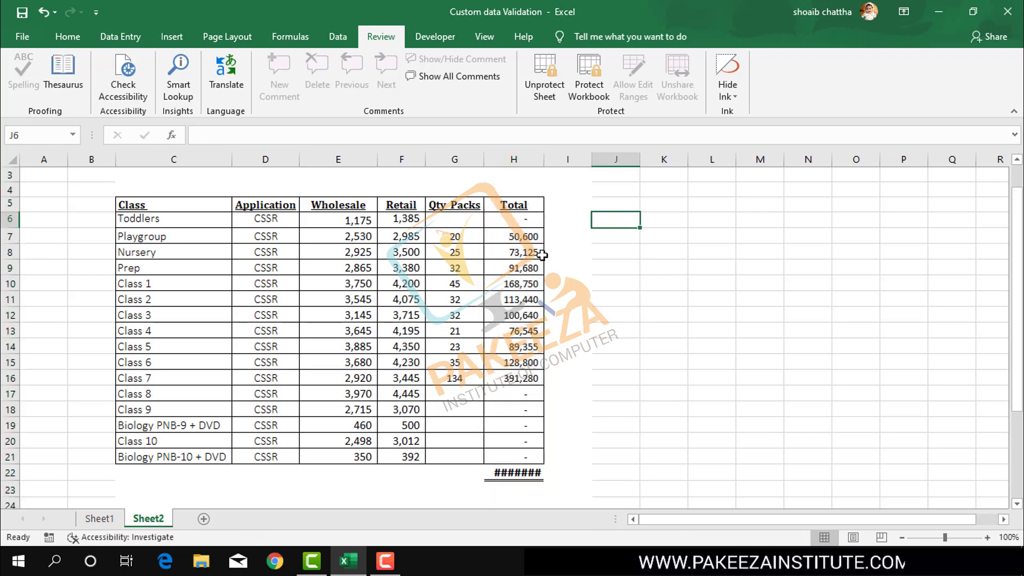
# Set the Class 7 Qty Packs in G16 to 25 and review the total amount and payment split below the table
pyautogui.click(467, 379)
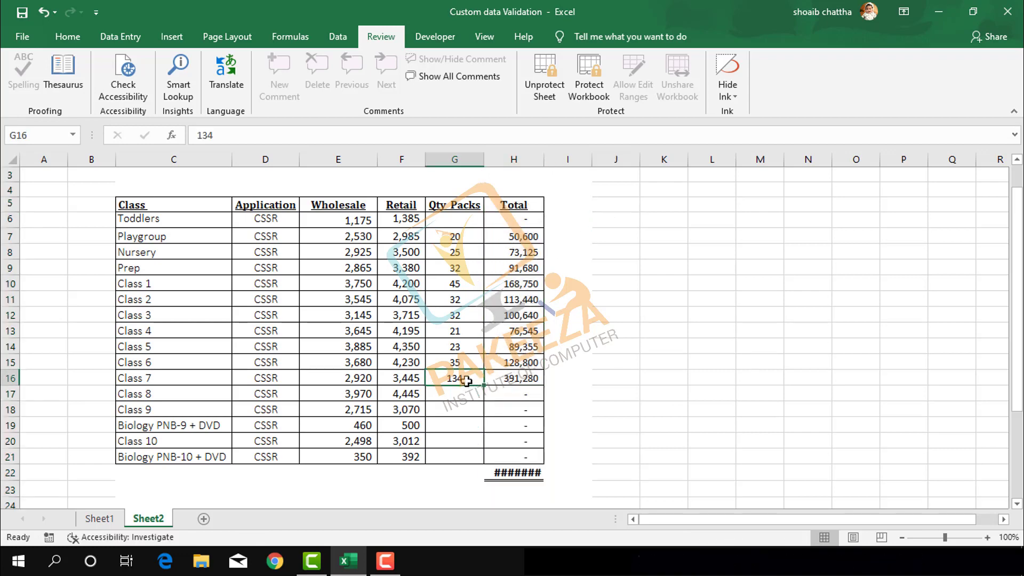
pyautogui.write('25')
pyautogui.press('Return')
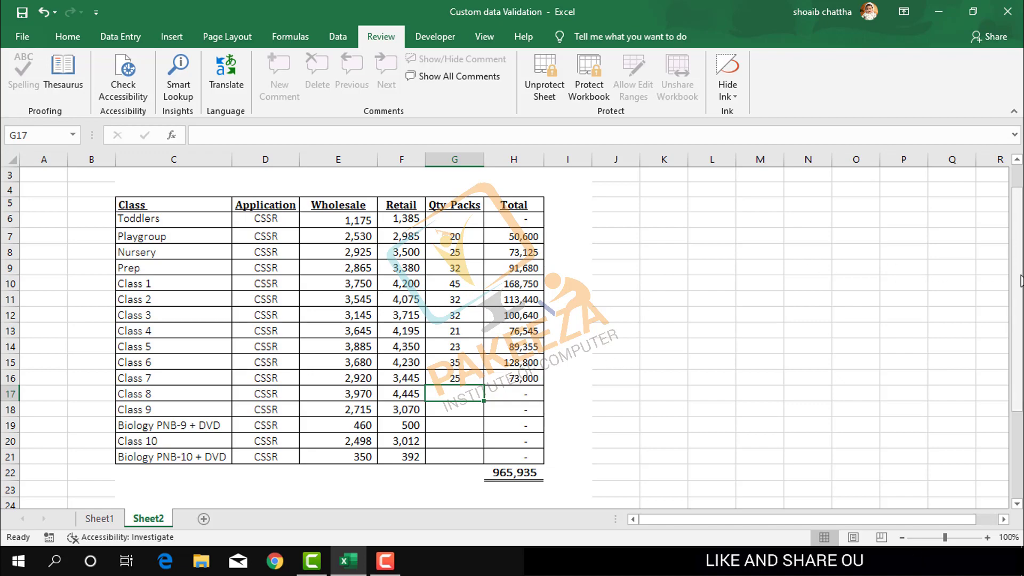
pyautogui.moveTo(1018, 287); pyautogui.dragTo(1019, 345)
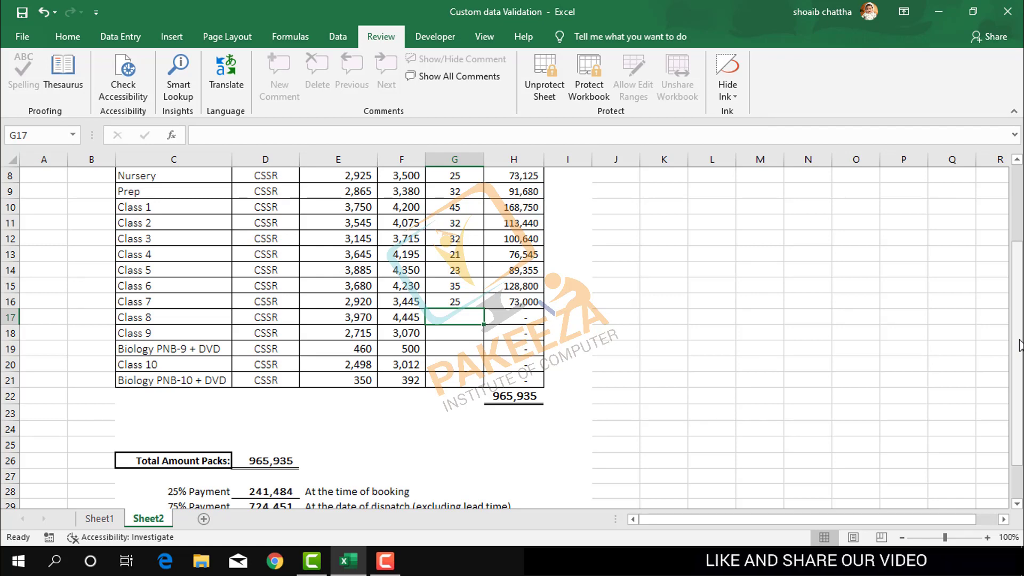
pyautogui.moveTo(1020, 344); pyautogui.dragTo(1017, 296)
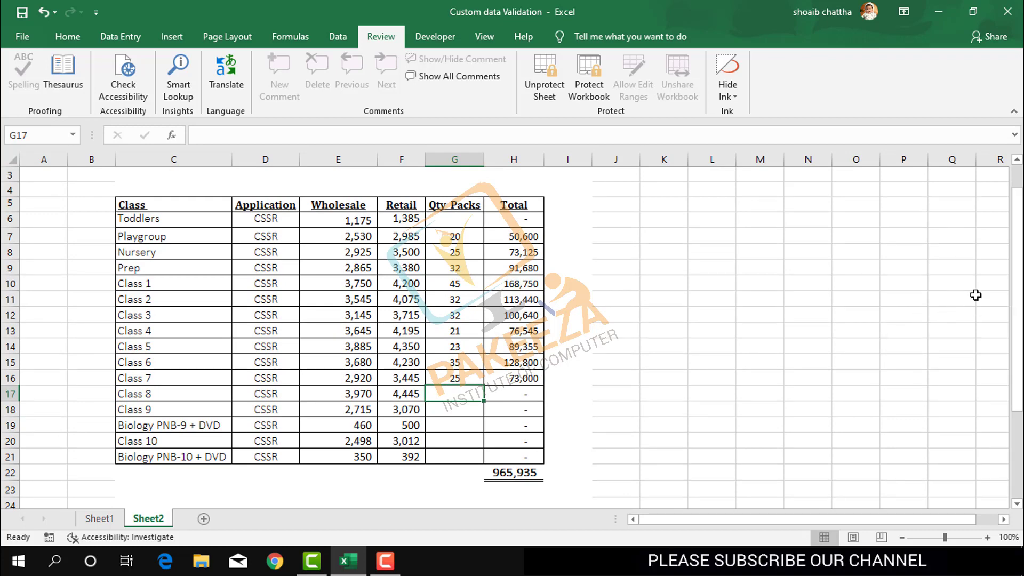
pyautogui.moveTo(1016, 292); pyautogui.dragTo(1022, 305)
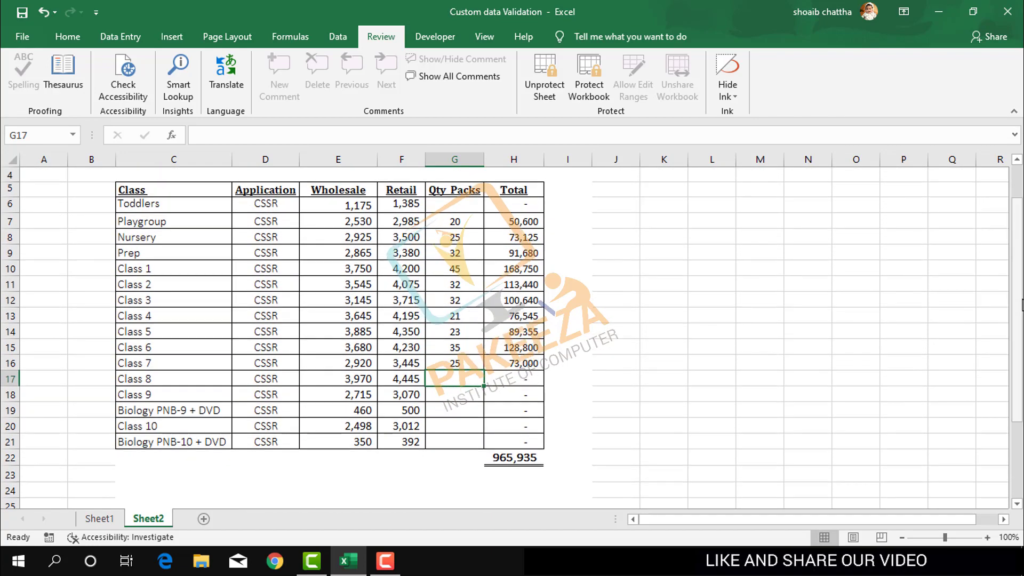
pyautogui.click(651, 338)
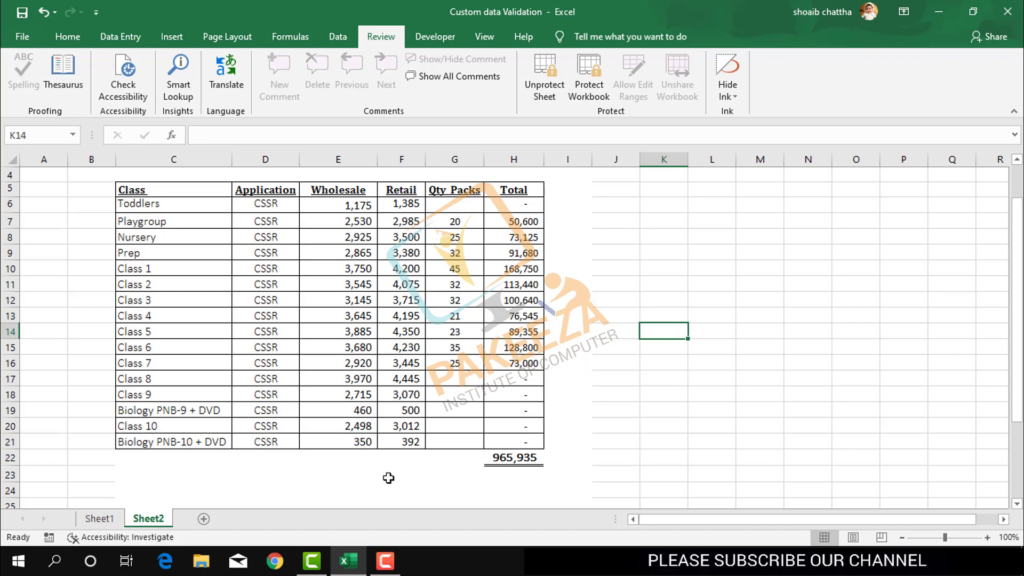
pyautogui.click(386, 560)
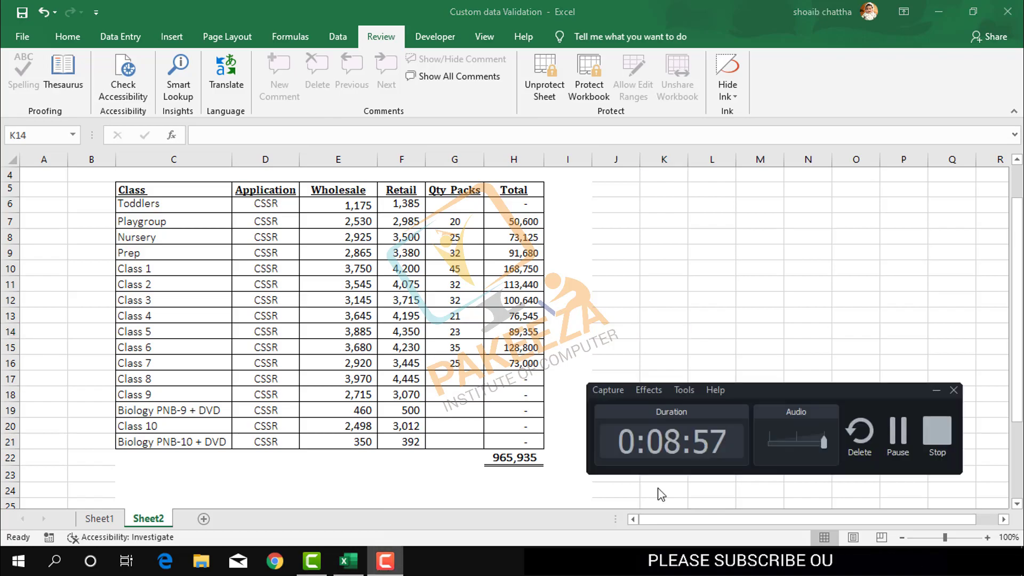